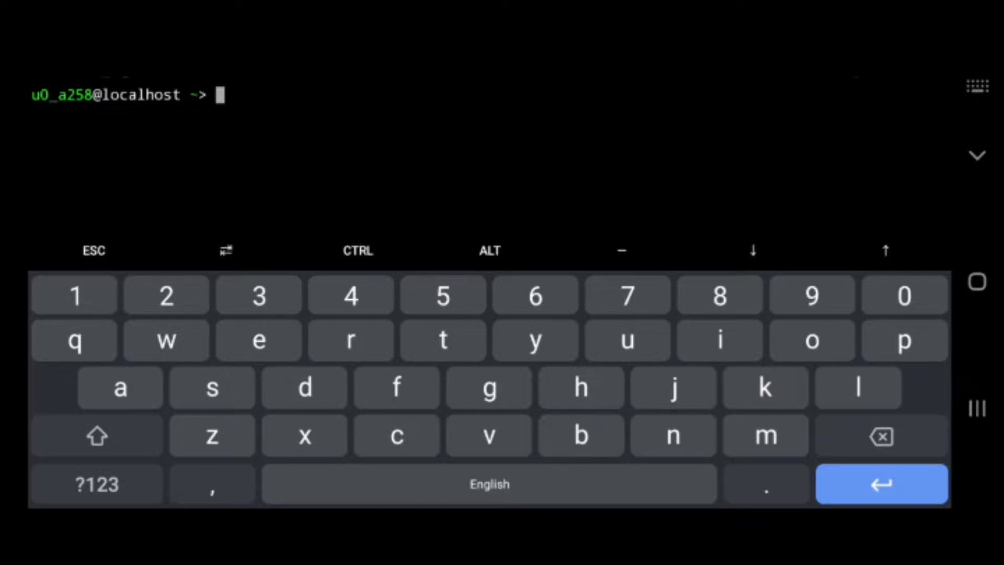
Step: Type apt update and apt upgrade -y, then erase back to an unrun 'apt u'
{"action": "left_click_drag", "start_coordinate": [4, 196], "coordinate": [291, 196]}
{"action": "left_click", "coordinate": [92, 196]}
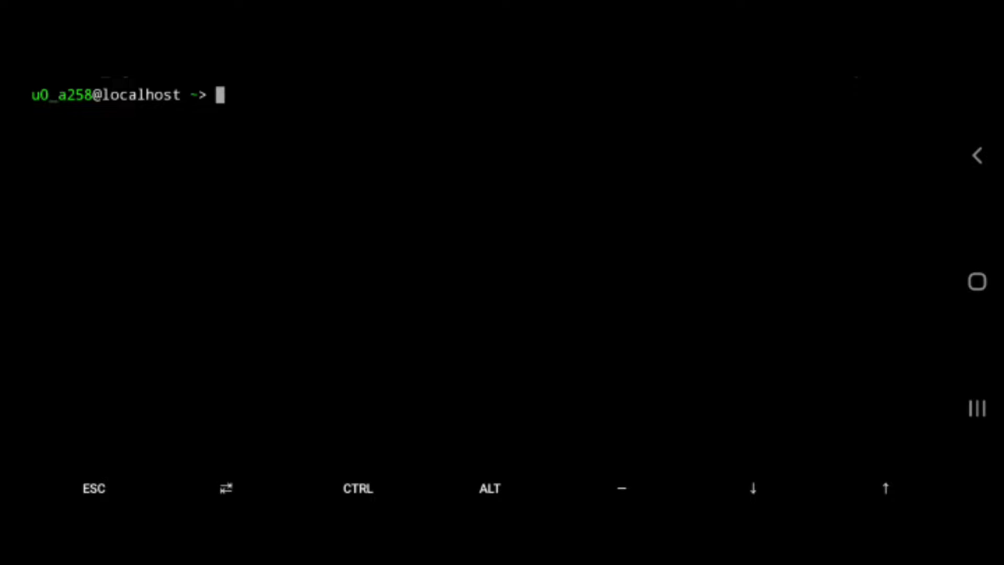
{"action": "left_click", "coordinate": [502, 197]}
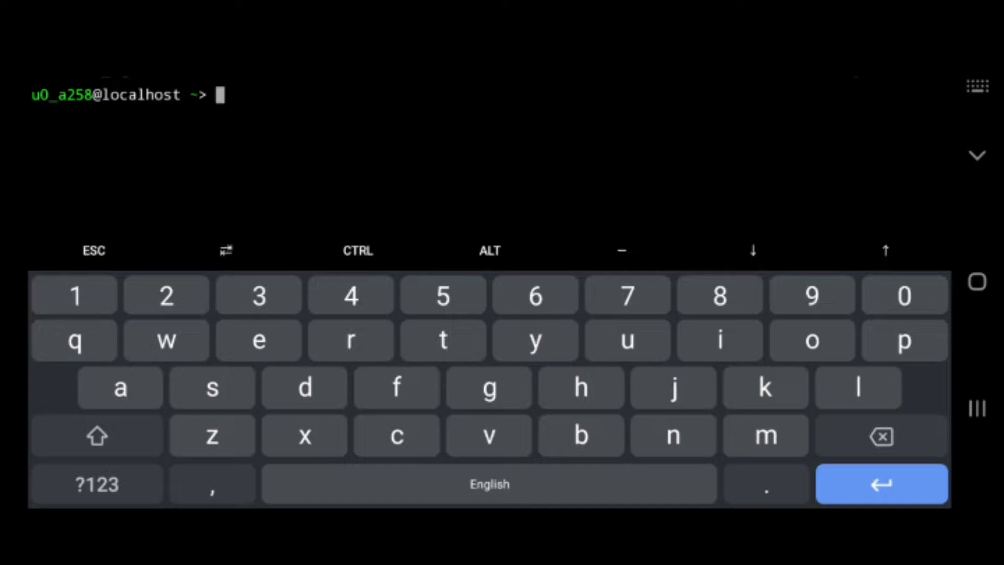
{"action": "type", "text": "apt upd"}
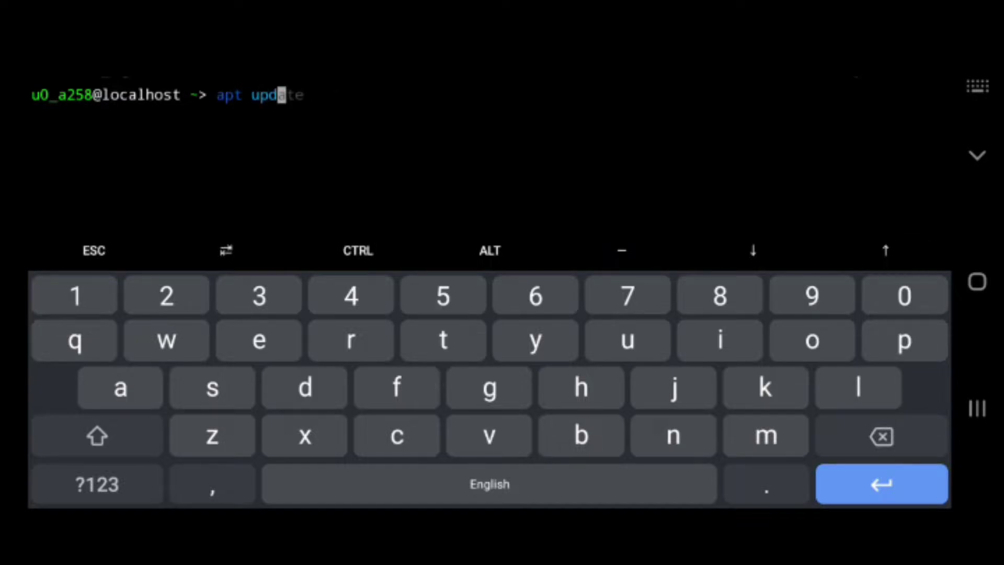
{"action": "type", "text": "at"}
{"action": "key", "text": "BackSpace"}
{"action": "key", "text": "BackSpace"}
{"action": "key", "text": "BackSpace"}
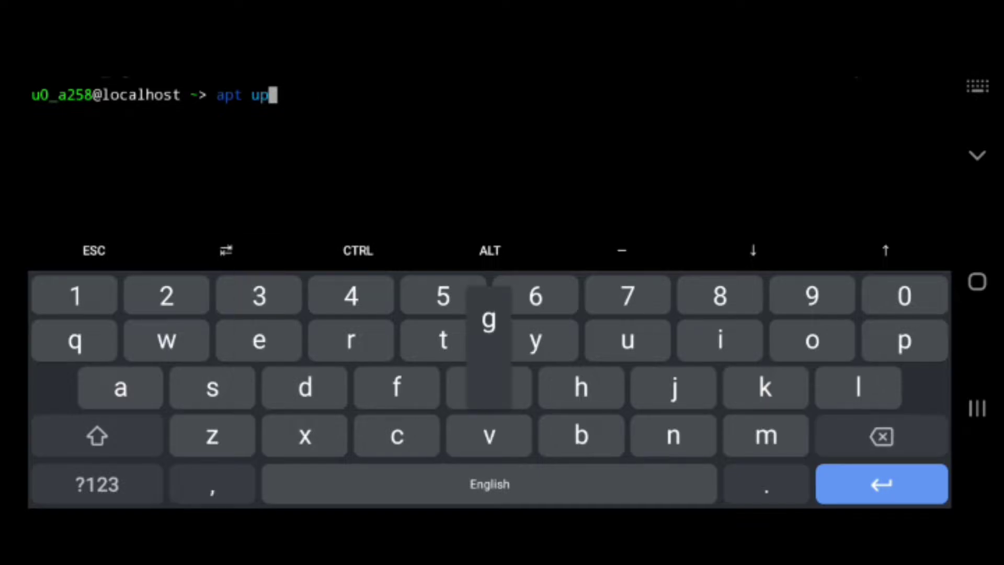
{"action": "type", "text": "gr"}
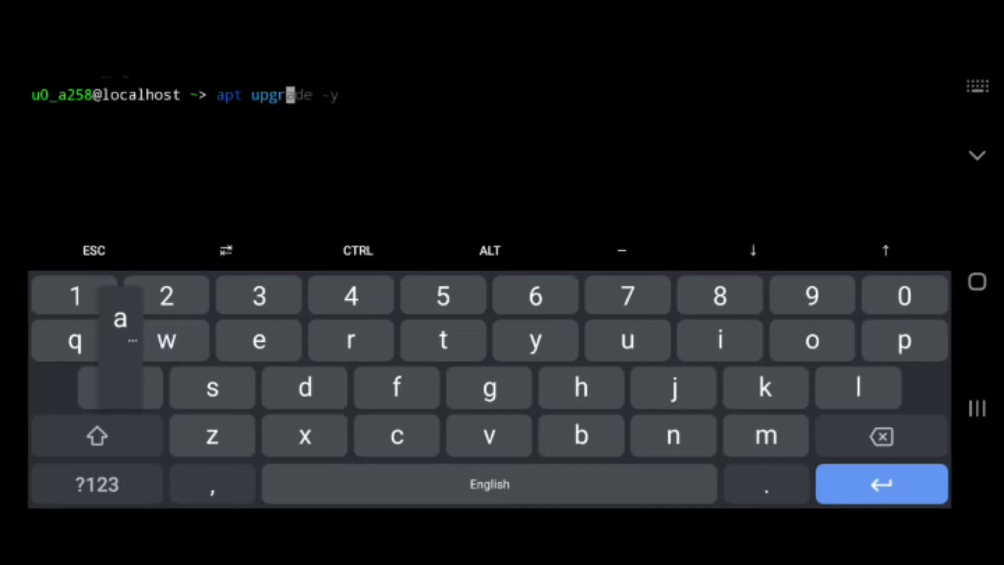
{"action": "type", "text": "ade -"}
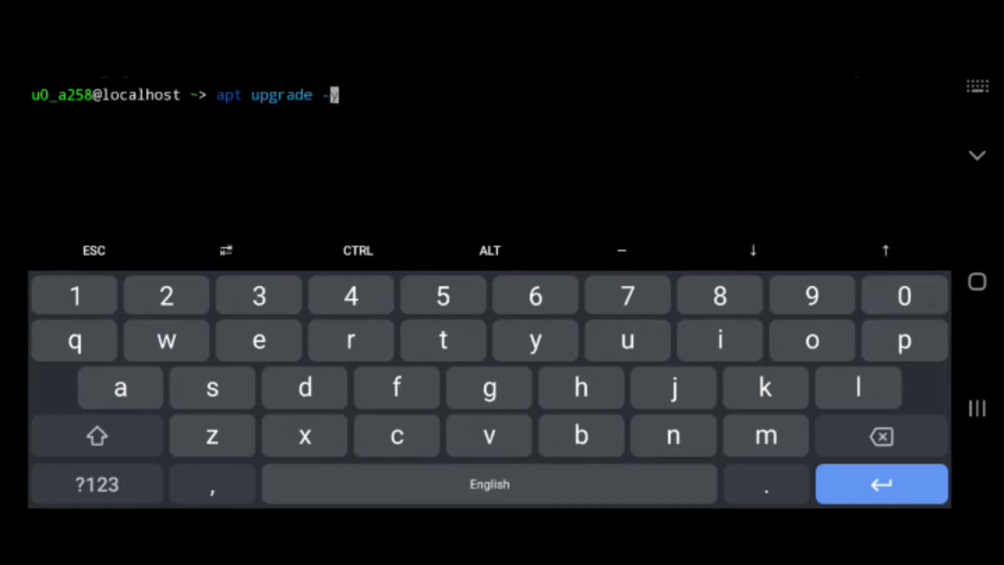
{"action": "type", "text": "y"}
{"action": "key", "text": "BackSpace"}
{"action": "key", "text": "BackSpace"}
{"action": "key", "text": "BackSpace"}
{"action": "key", "text": "BackSpace"}
{"action": "key", "text": "BackSpace"}
{"action": "key", "text": "BackSpace"}
{"action": "key", "text": "BackSpace"}
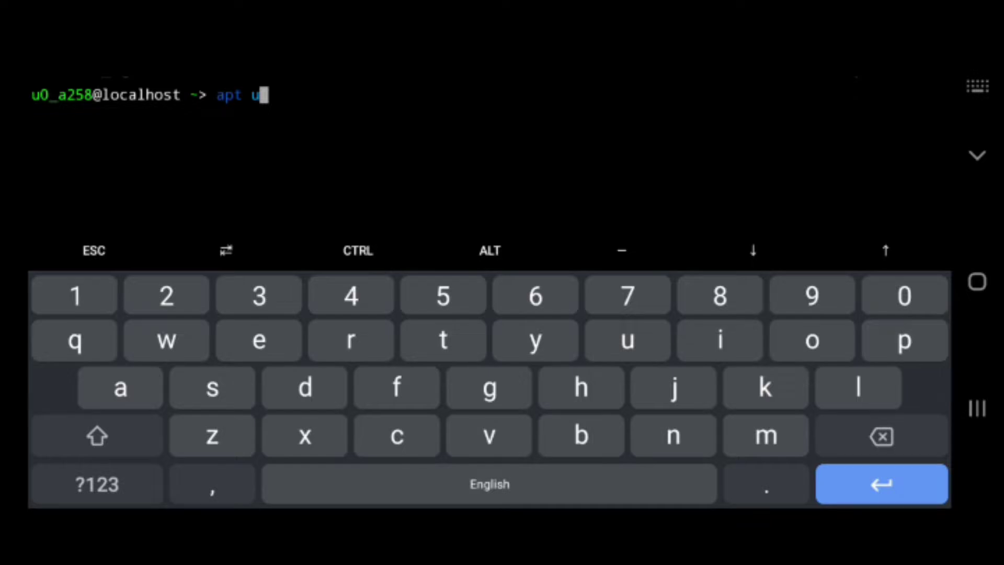
Step: Fix the garbled apt command and run it to install proot
{"action": "key", "text": "BackSpace"}
{"action": "type", "text": "i tall "}
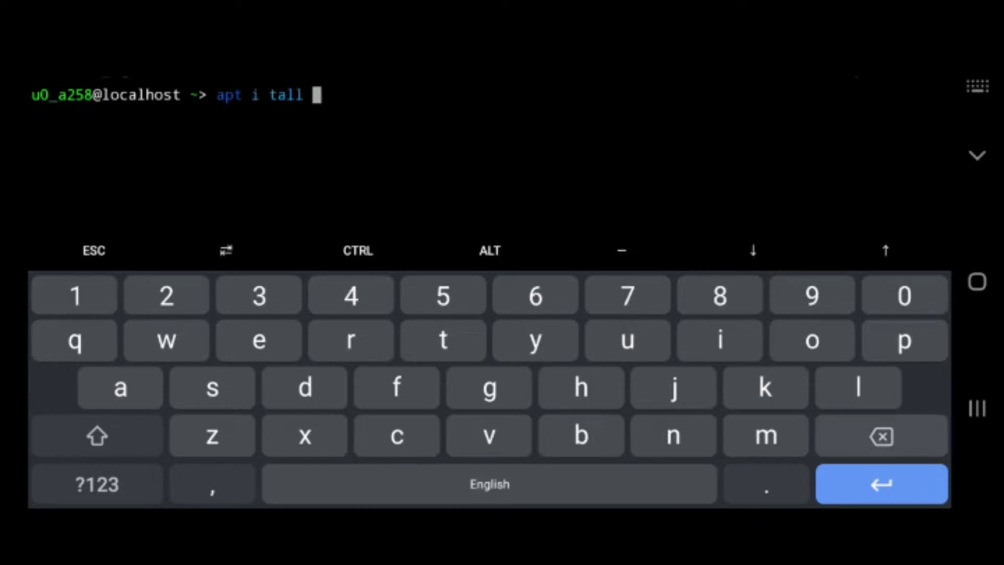
{"action": "key", "text": "BackSpace"}
{"action": "key", "text": "BackSpace"}
{"action": "key", "text": "BackSpace"}
{"action": "key", "text": "BackSpace"}
{"action": "key", "text": "BackSpace"}
{"action": "key", "text": "BackSpace"}
{"action": "type", "text": "ntall "}
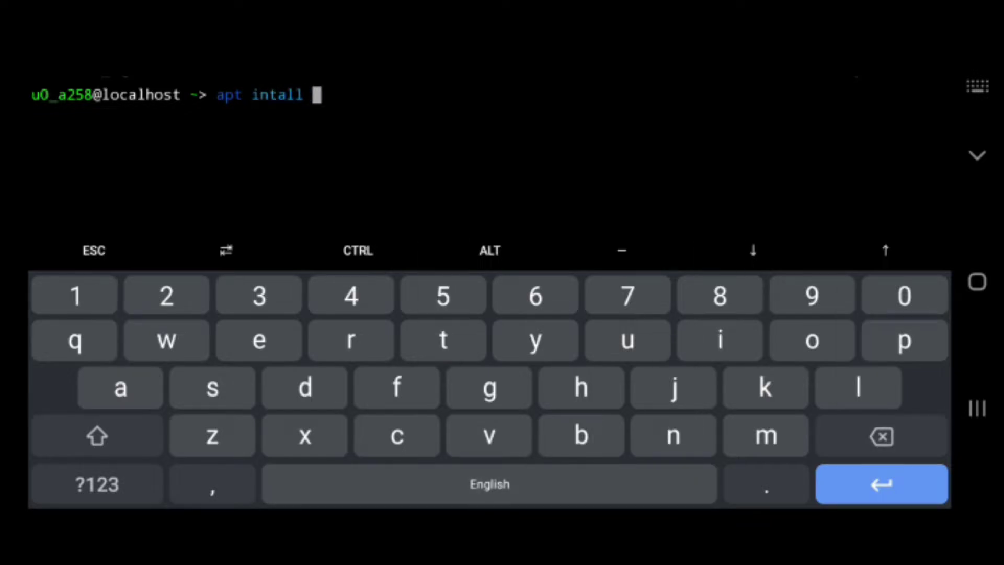
{"action": "type", "text": "proo"}
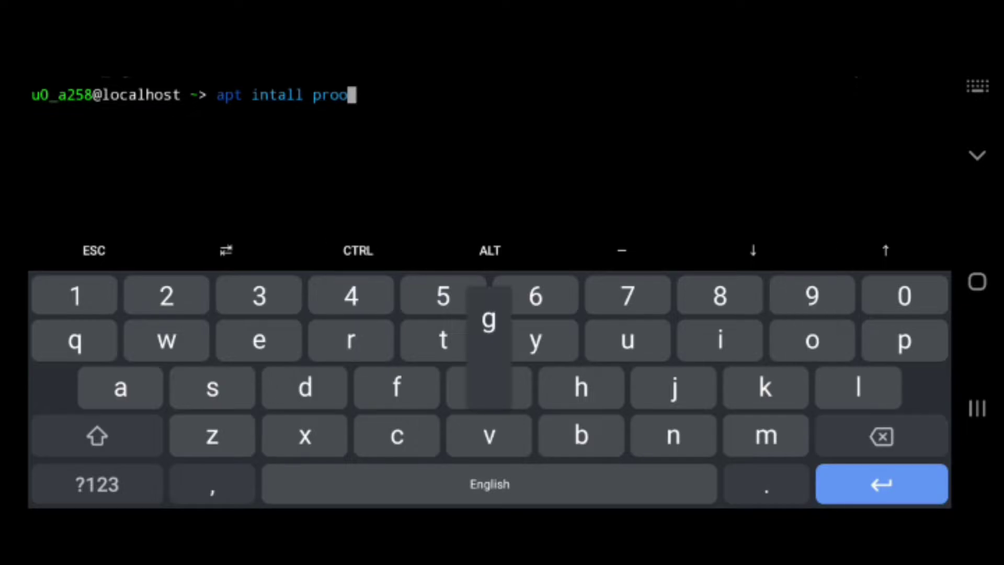
{"action": "type", "text": "t"}
{"action": "key", "text": "Return"}
Step: Recall the command, correct the 'intall' typo, and rerun apt install proot
{"action": "left_click_drag", "start_coordinate": [4, 197], "coordinate": [290, 196]}
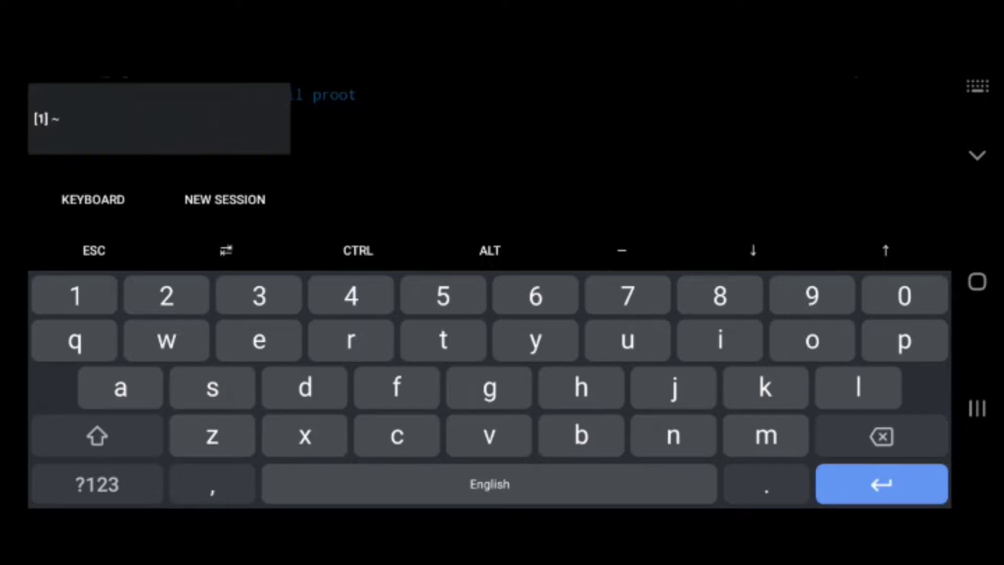
{"action": "left_click", "coordinate": [628, 172]}
{"action": "left_click", "coordinate": [885, 251]}
{"action": "key", "text": "BackSpace"}
{"action": "key", "text": "BackSpace"}
{"action": "key", "text": "BackSpace"}
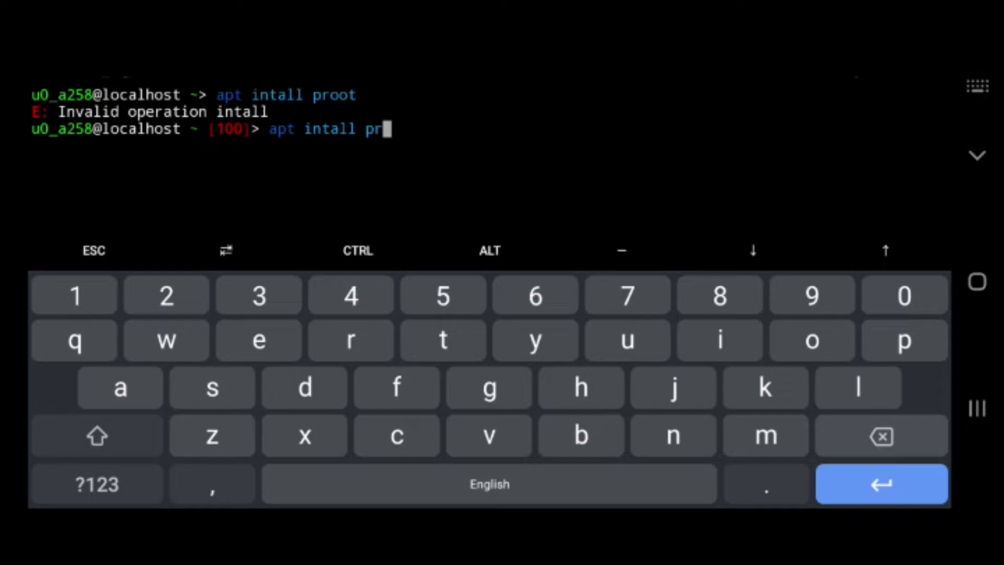
{"action": "key", "text": "BackSpace"}
{"action": "key", "text": "BackSpace"}
{"action": "key", "text": "BackSpace"}
{"action": "key", "text": "BackSpace"}
{"action": "type", "text": "st"}
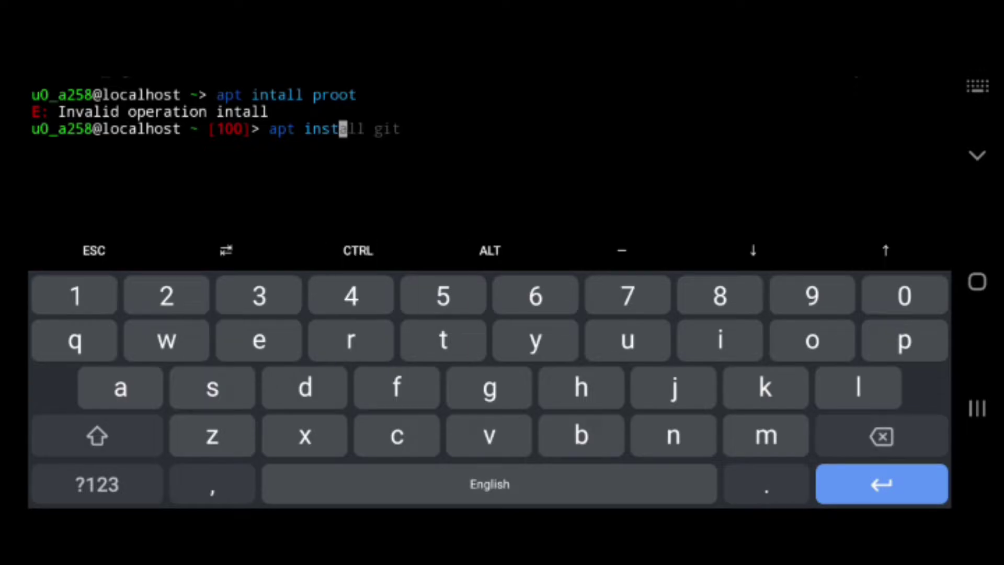
{"action": "type", "text": "all proo"}
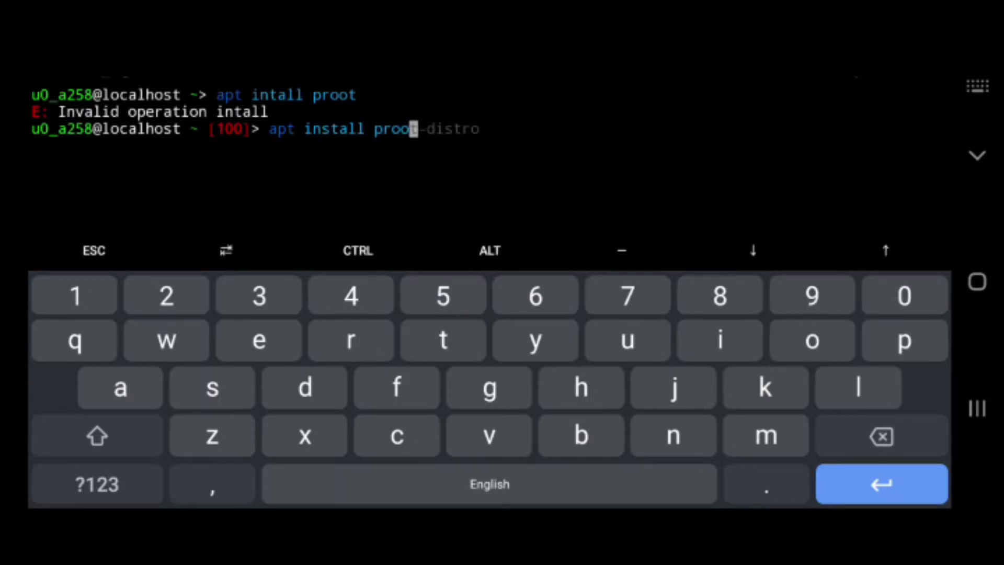
{"action": "type", "text": "t"}
{"action": "key", "text": "Return"}
Step: Recall the command and edit it to apt install proot-distro
{"action": "left_click", "coordinate": [885, 250]}
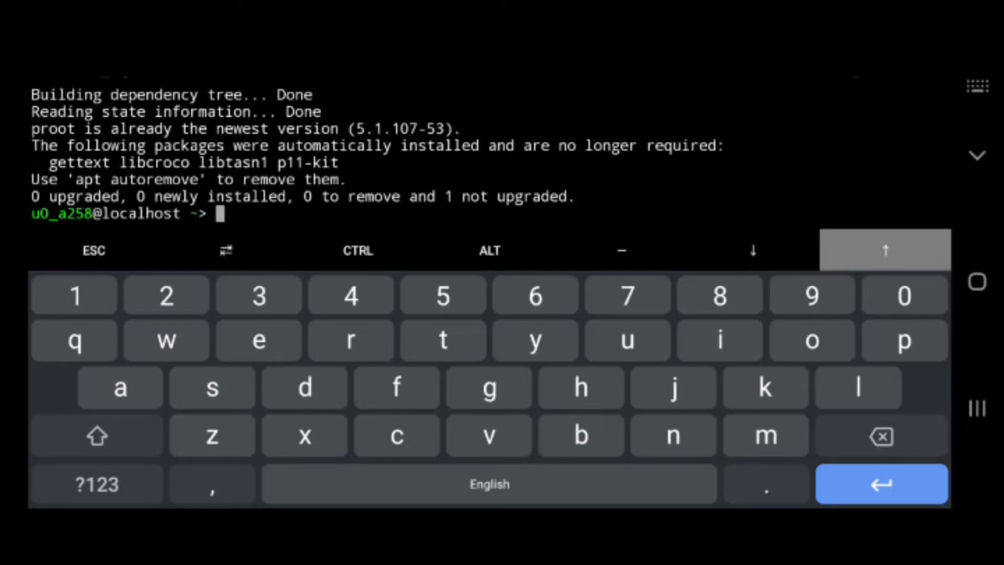
{"action": "left_click", "coordinate": [621, 250]}
{"action": "type", "text": "d"}
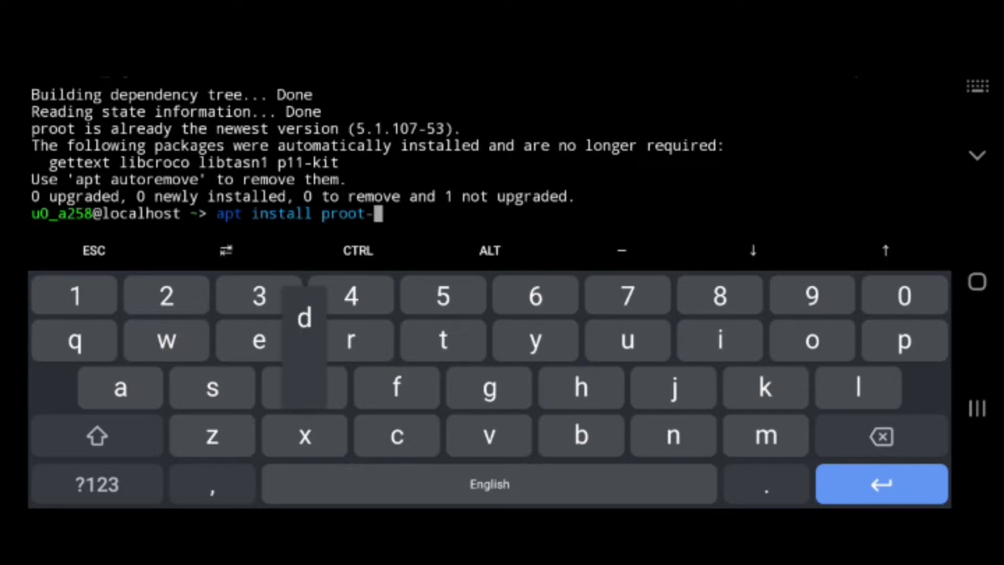
{"action": "type", "text": "istro"}
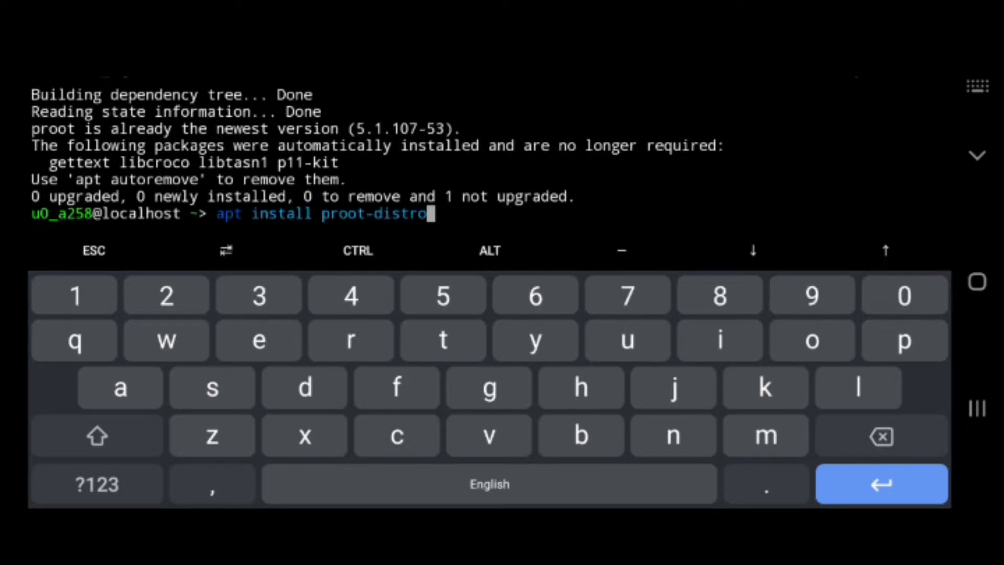
{"action": "left_click_drag", "start_coordinate": [5, 196], "coordinate": [290, 196]}
{"action": "left_click", "coordinate": [94, 198]}
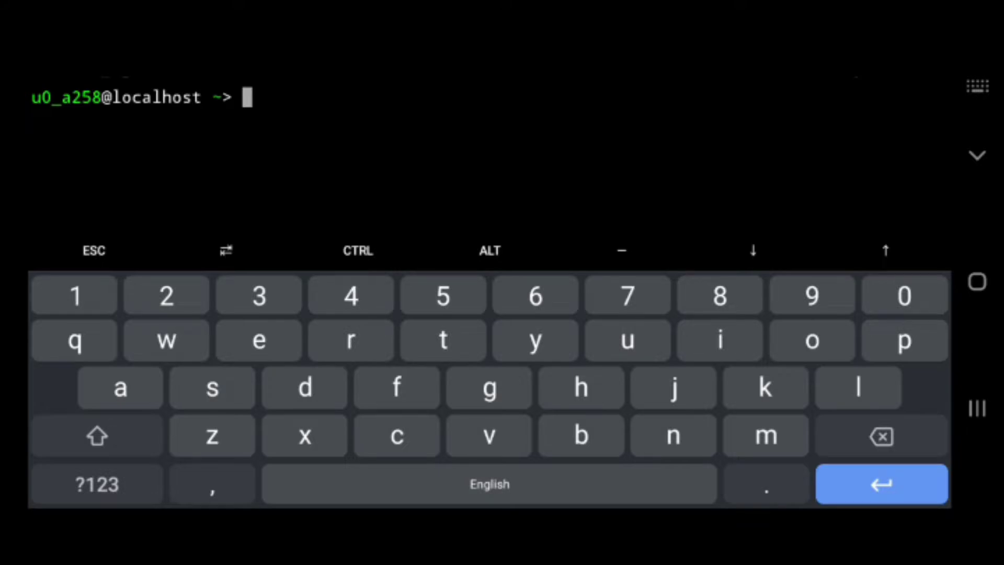
{"action": "type", "text": "proot"}
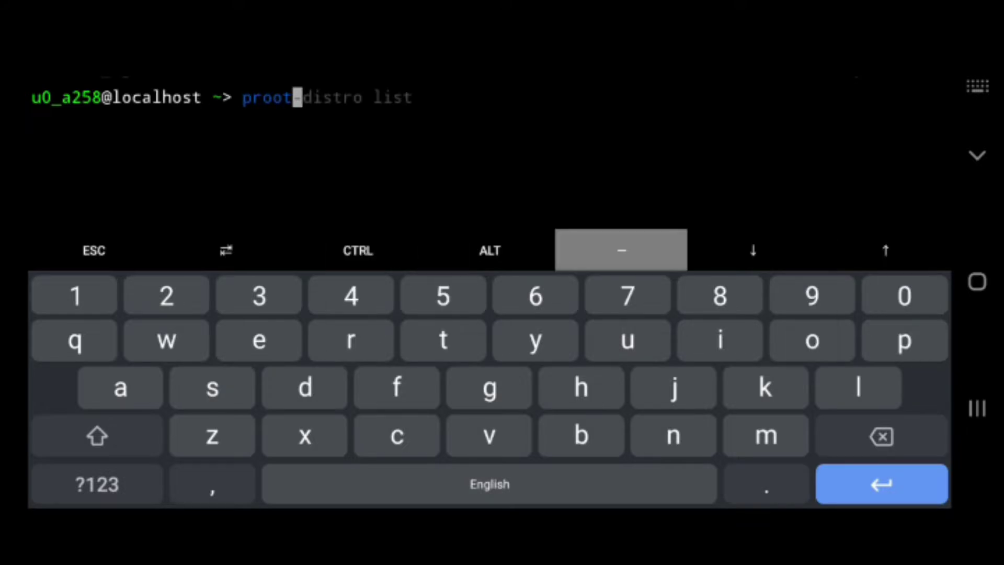
{"action": "type", "text": "-distro -"}
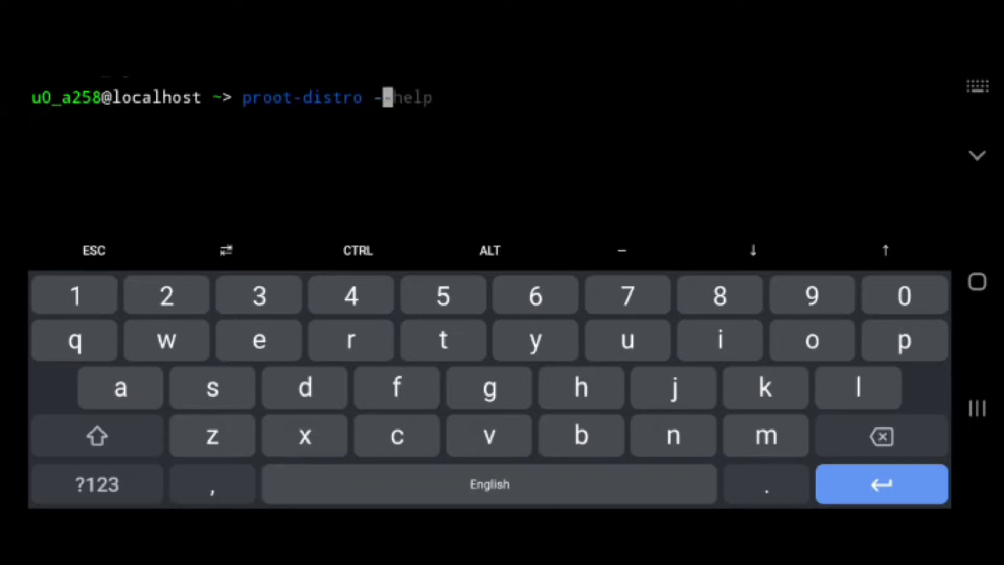
{"action": "type", "text": "-help"}
Step: Run proot-distro --help to list install, list, login, remove, reset and restore
{"action": "key", "text": "Return"}
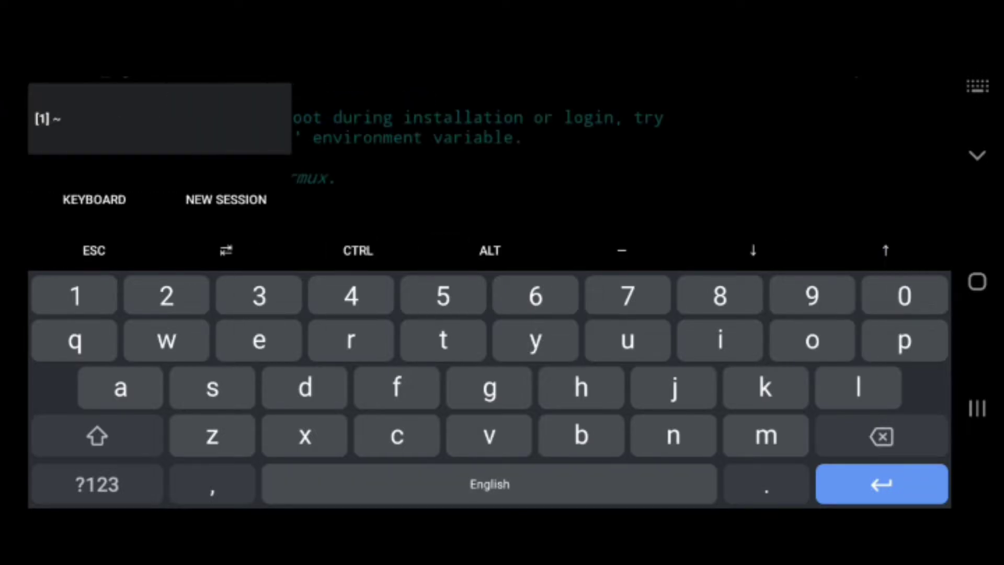
{"action": "scroll", "coordinate": [470, 266], "scroll_direction": "up", "scroll_amount": 2}
{"action": "mouse_move", "coordinate": [3, 235]}
{"action": "left_mouse_down"}
{"action": "mouse_move", "coordinate": [267, 235]}
{"action": "mouse_move", "coordinate": [4, 235]}
{"action": "left_mouse_up"}
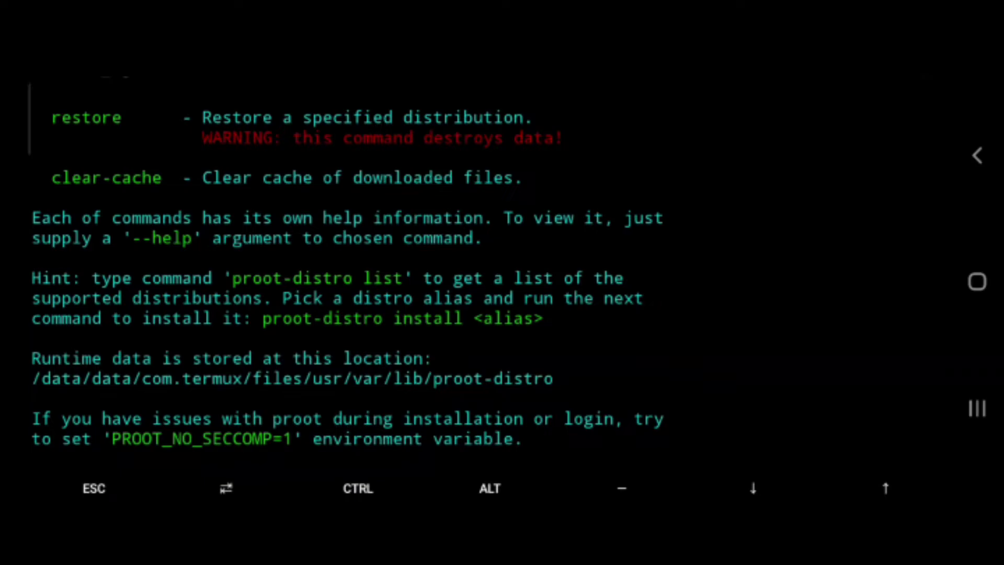
{"action": "scroll", "coordinate": [471, 266], "scroll_direction": "down", "scroll_amount": 2}
{"action": "scroll", "coordinate": [470, 267], "scroll_direction": "up", "scroll_amount": 5}
{"action": "scroll", "coordinate": [471, 268], "scroll_direction": "up", "scroll_amount": 1}
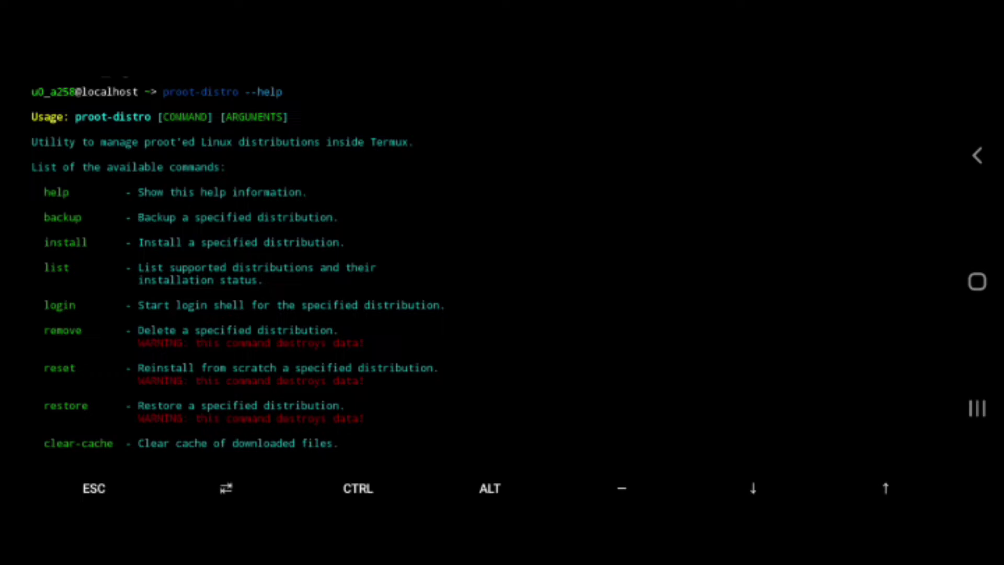
{"action": "scroll", "coordinate": [490, 275], "scroll_direction": "down", "scroll_amount": 5}
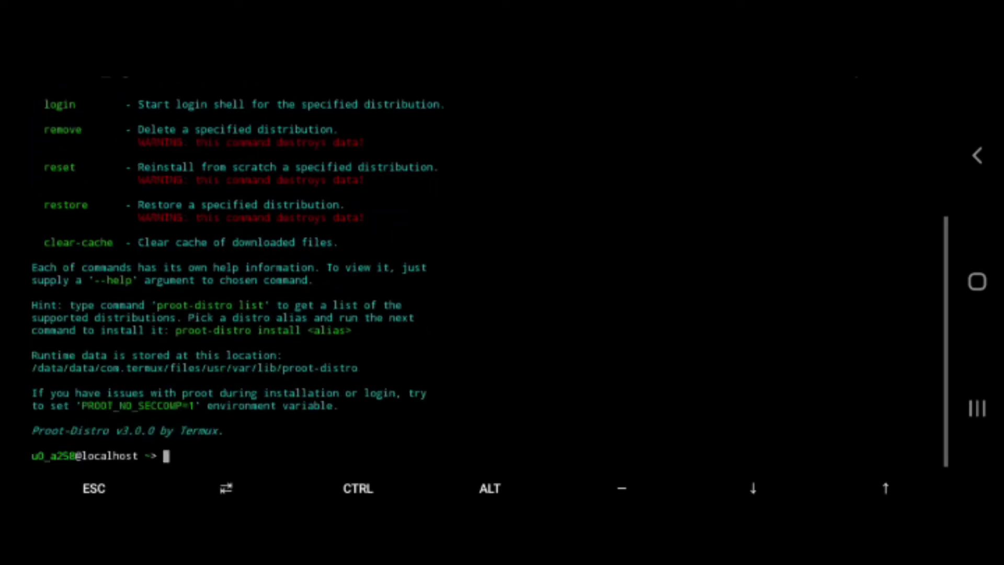
{"action": "type", "text": "clea"}
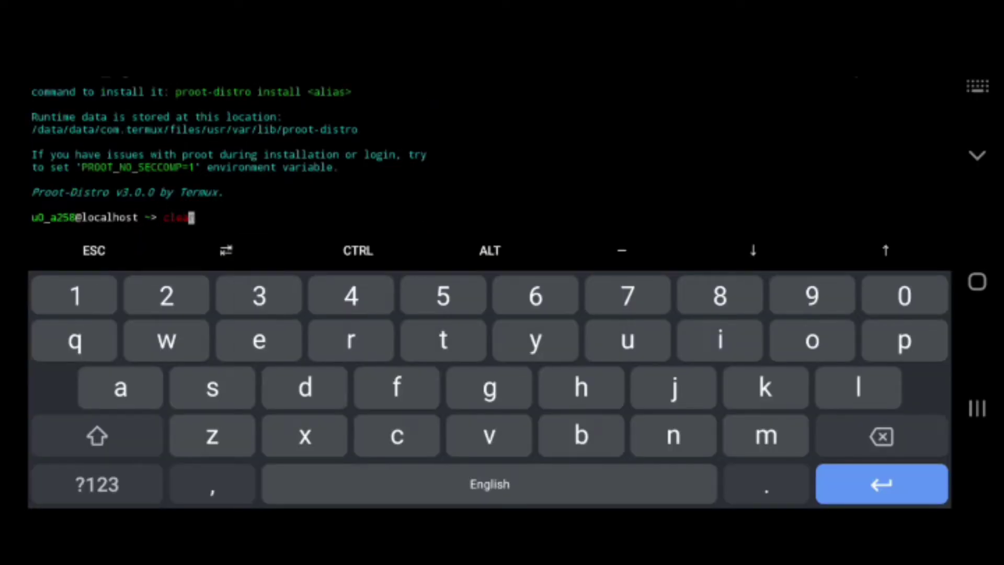
{"action": "type", "text": "r"}
Step: Clear the terminal and run proot-distro list to show supported distributions
{"action": "key", "text": "Return"}
{"action": "left_click_drag", "start_coordinate": [4, 197], "coordinate": [283, 196]}
{"action": "left_click", "coordinate": [86, 200]}
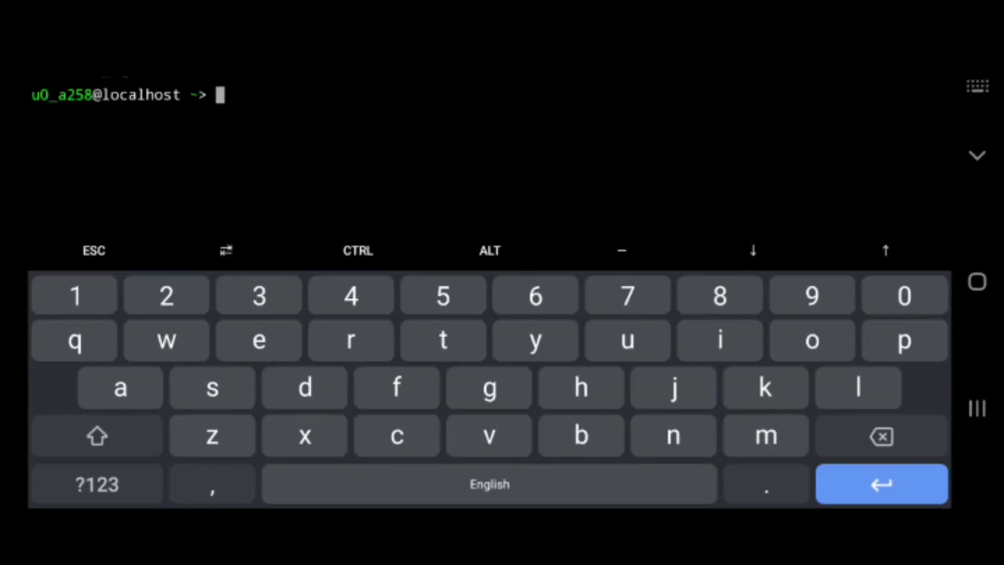
{"action": "type", "text": "proot"}
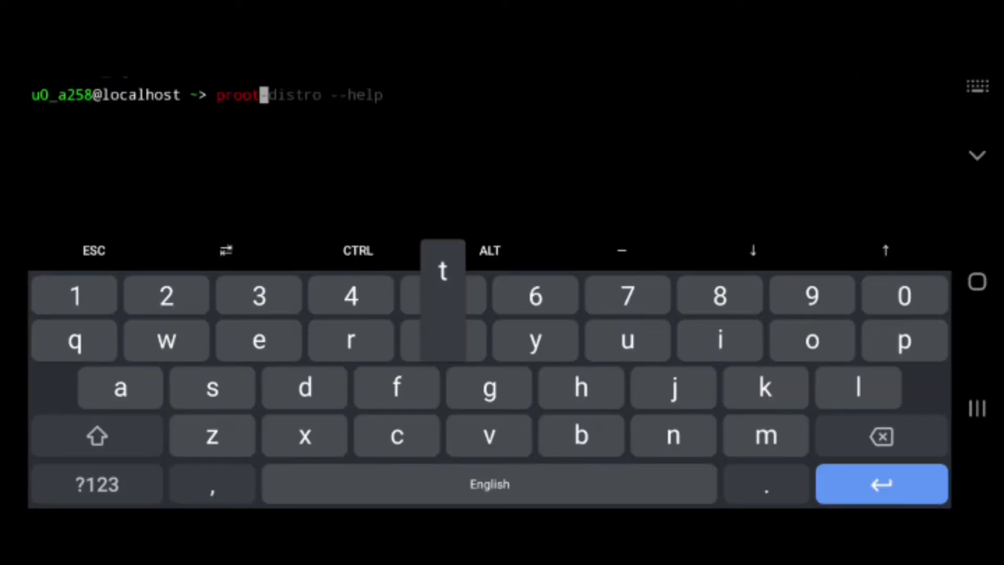
{"action": "type", "text": "-distro "}
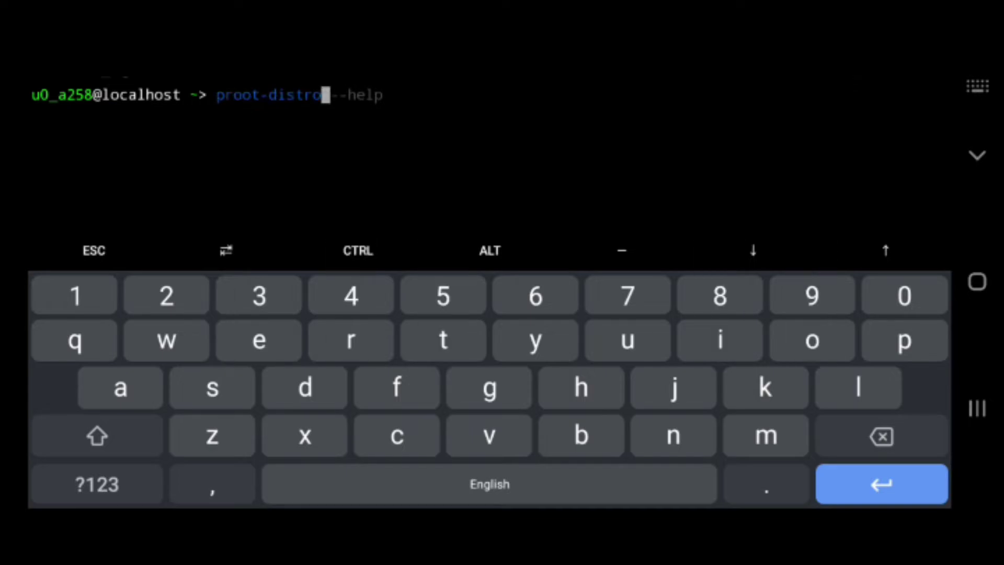
{"action": "type", "text": "lis"}
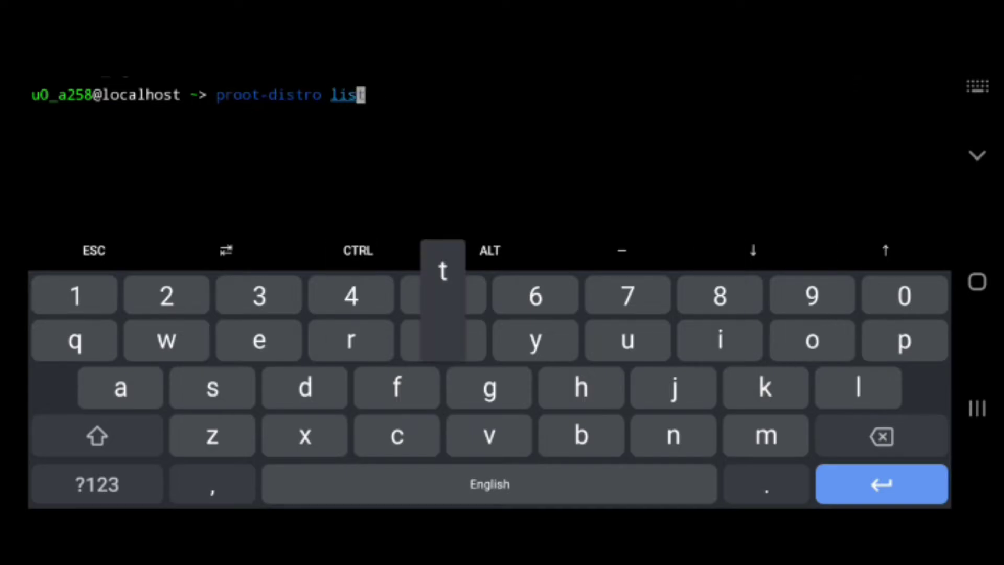
{"action": "type", "text": "t"}
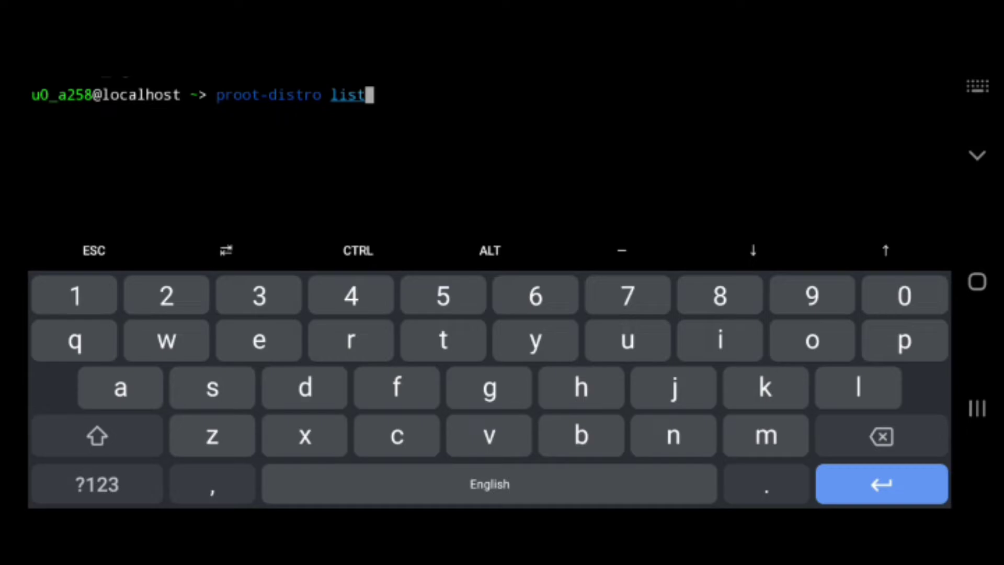
{"action": "key", "text": "Return"}
{"action": "scroll", "coordinate": [486, 267], "scroll_direction": "up", "scroll_amount": 5}
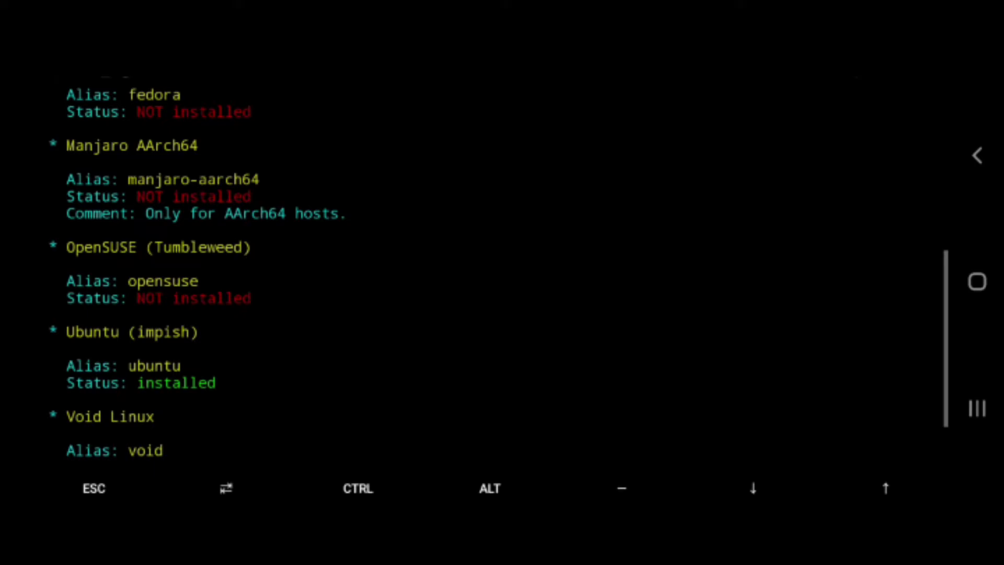
{"action": "scroll", "coordinate": [486, 266], "scroll_direction": "up", "scroll_amount": 10}
{"action": "scroll", "coordinate": [487, 267], "scroll_direction": "down", "scroll_amount": 3}
{"action": "scroll", "coordinate": [487, 267], "scroll_direction": "up", "scroll_amount": 5}
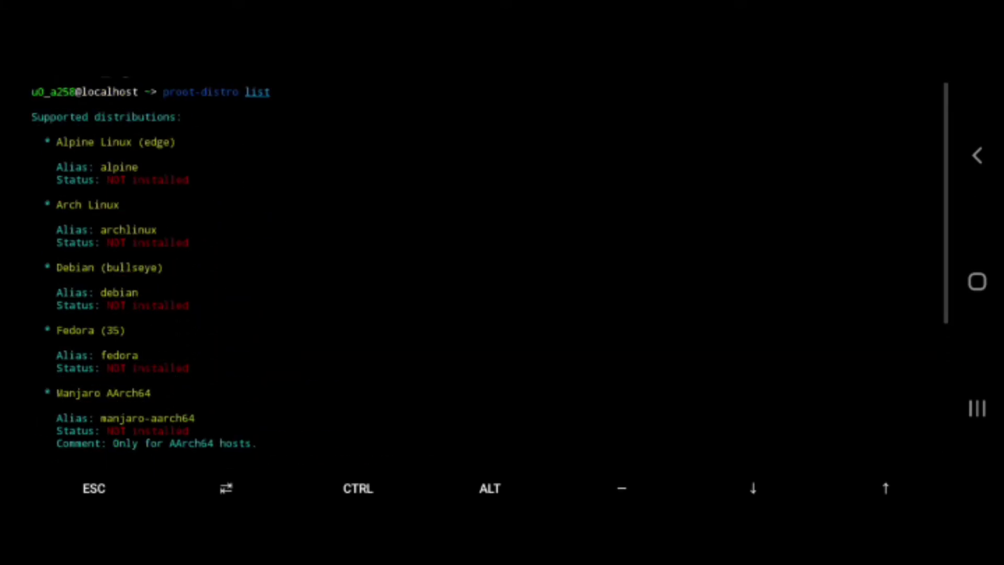
{"action": "scroll", "coordinate": [487, 267], "scroll_direction": "down", "scroll_amount": 1}
{"action": "scroll", "coordinate": [486, 267], "scroll_direction": "down", "scroll_amount": 2}
{"action": "scroll", "coordinate": [487, 267], "scroll_direction": "down", "scroll_amount": 2}
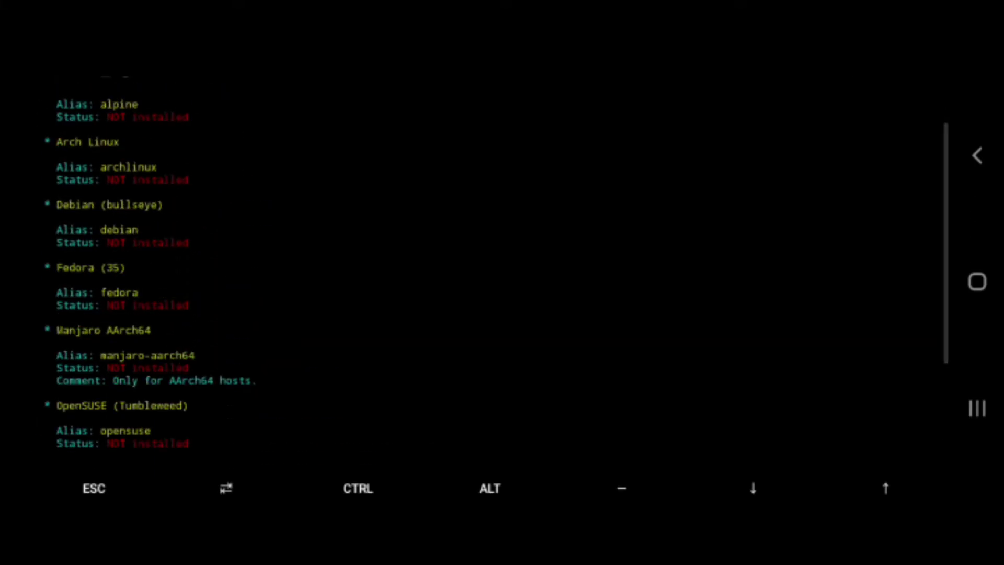
{"action": "scroll", "coordinate": [486, 267], "scroll_direction": "down", "scroll_amount": 5}
{"action": "scroll", "coordinate": [486, 267], "scroll_direction": "down", "scroll_amount": 2}
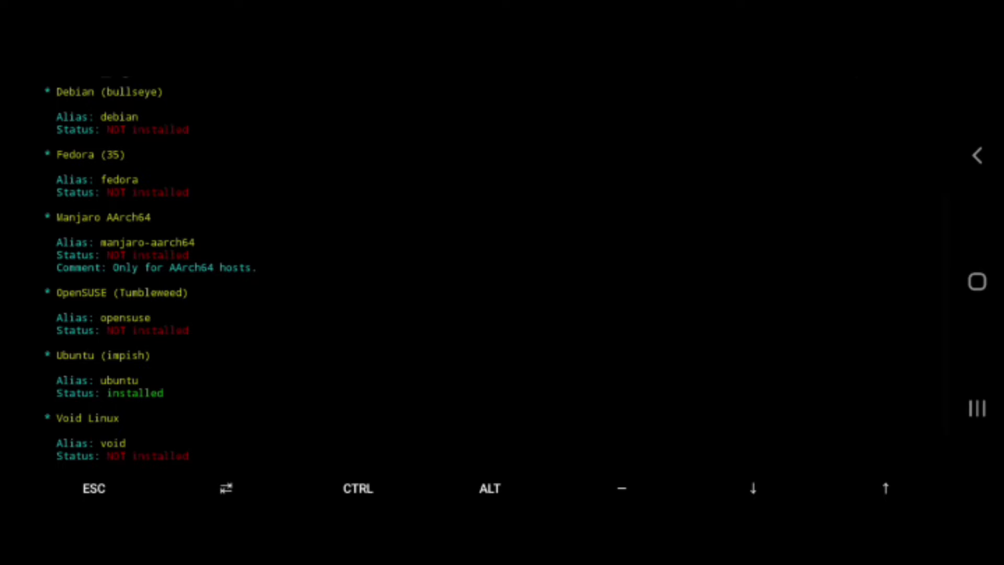
{"action": "scroll", "coordinate": [486, 266], "scroll_direction": "down", "scroll_amount": 1}
{"action": "scroll", "coordinate": [486, 266], "scroll_direction": "down", "scroll_amount": 1}
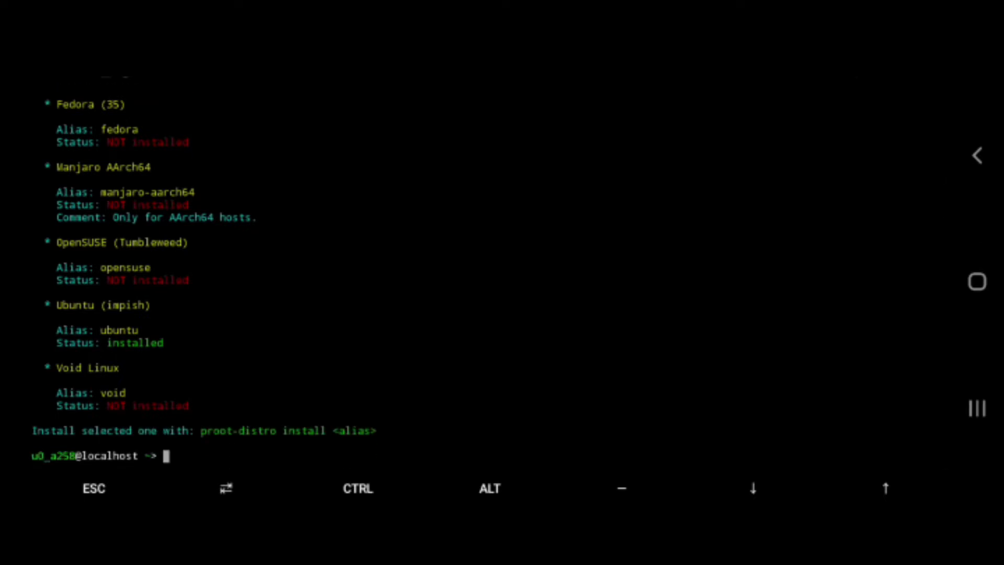
Step: Paste the copied web link at the prompt, then erase it
{"action": "left_click", "coordinate": [126, 362]}
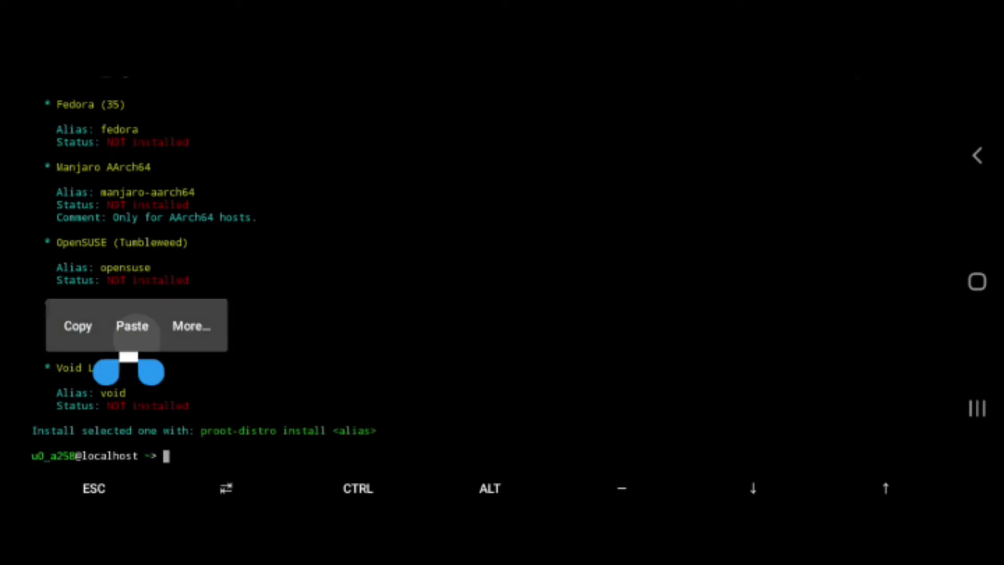
{"action": "left_click", "coordinate": [132, 326]}
{"action": "left_click", "coordinate": [502, 196]}
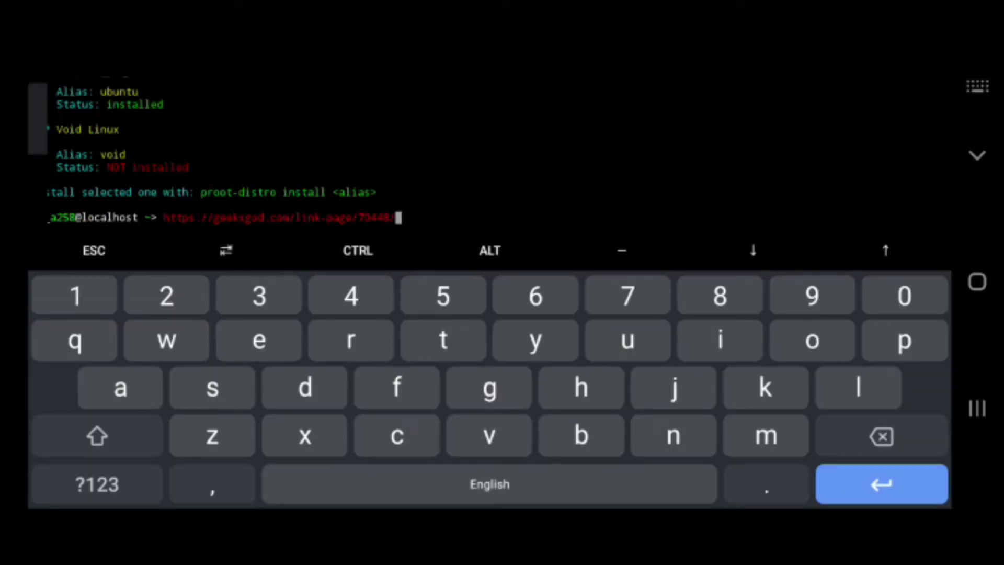
{"action": "scroll", "coordinate": [486, 149], "scroll_direction": "up", "scroll_amount": 3}
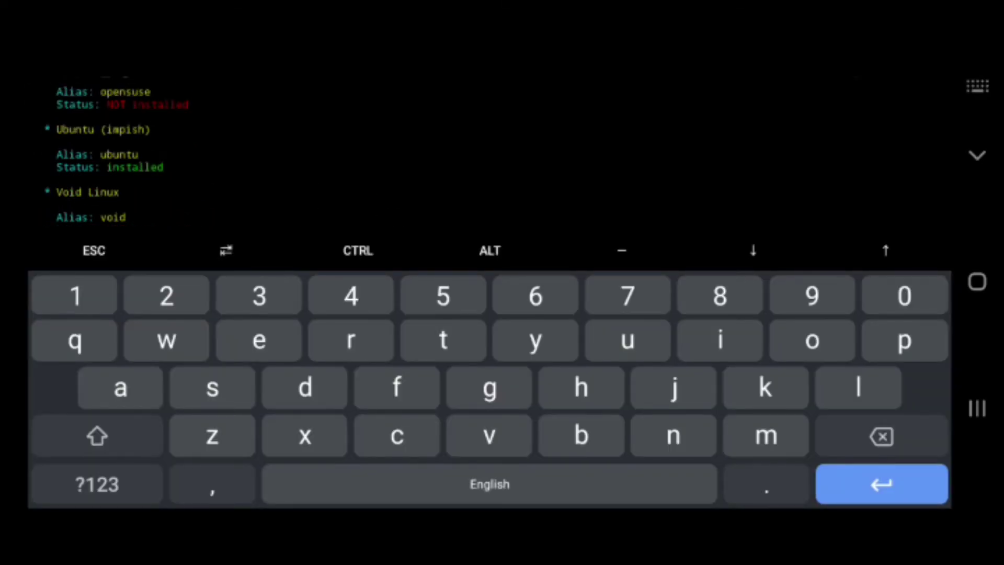
{"action": "left_click_drag", "start_coordinate": [5, 157], "coordinate": [290, 157]}
{"action": "left_click", "coordinate": [92, 197]}
{"action": "scroll", "coordinate": [502, 235], "scroll_direction": "up", "scroll_amount": 1}
{"action": "scroll", "coordinate": [502, 235], "scroll_direction": "down", "scroll_amount": 5}
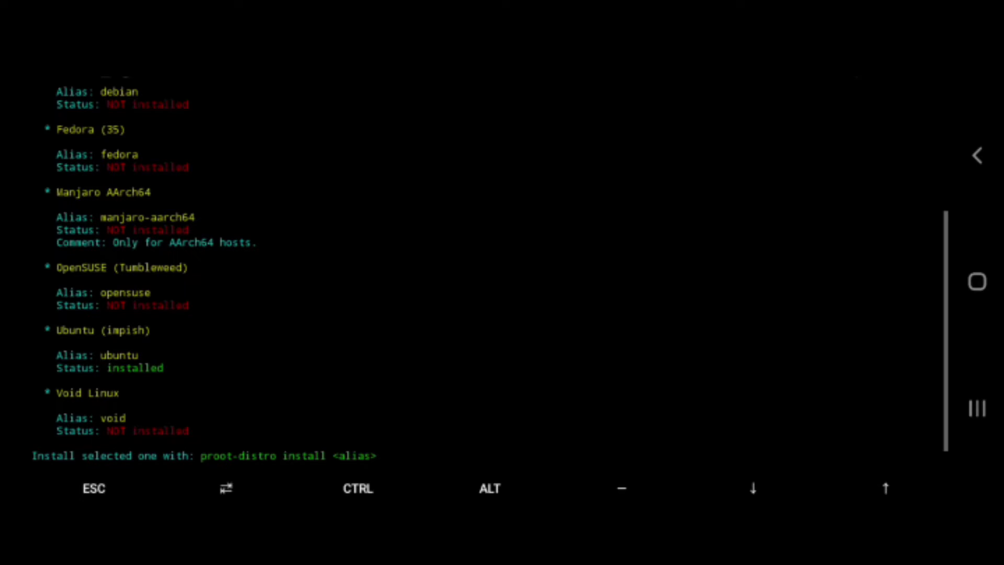
{"action": "left_click", "coordinate": [502, 235]}
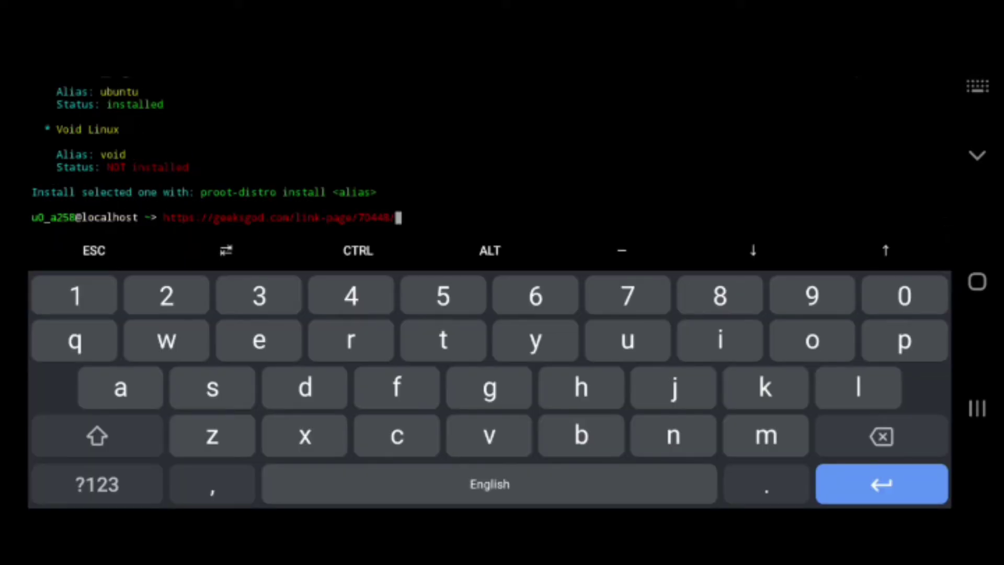
{"action": "key", "text": "BackSpace"}
{"action": "key", "text": "BackSpace"}
{"action": "key", "text": "BackSpace"}
{"action": "key", "text": "BackSpace"}
{"action": "key", "text": "BackSpace"}
{"action": "key", "text": "BackSpace"}
{"action": "key", "text": "BackSpace"}
{"action": "key", "text": "BackSpace"}
{"action": "key", "text": "BackSpace"}
{"action": "key", "text": "BackSpace"}
{"action": "key", "text": "BackSpace"}
{"action": "key", "text": "BackSpace"}
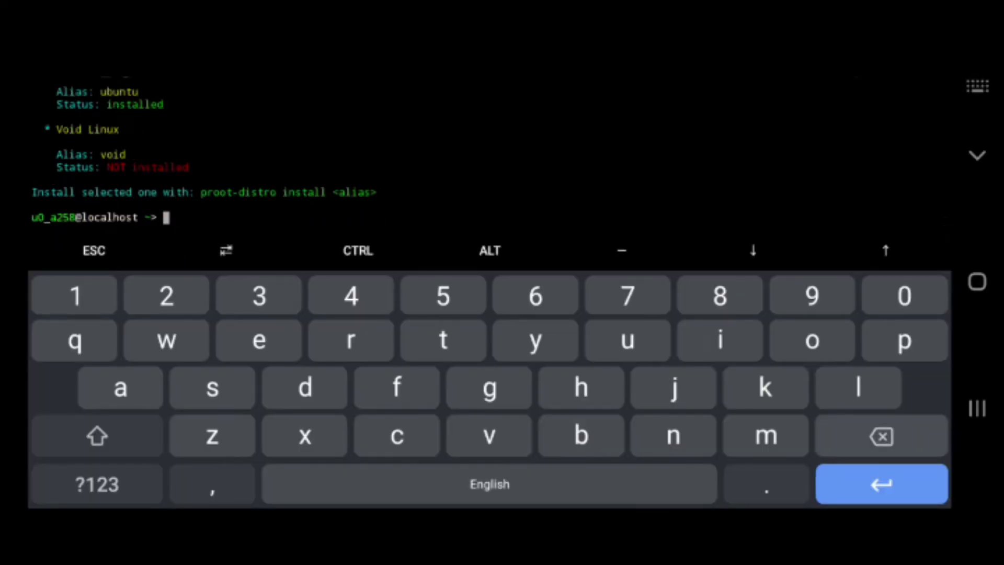
{"action": "type", "text": "proot-"}
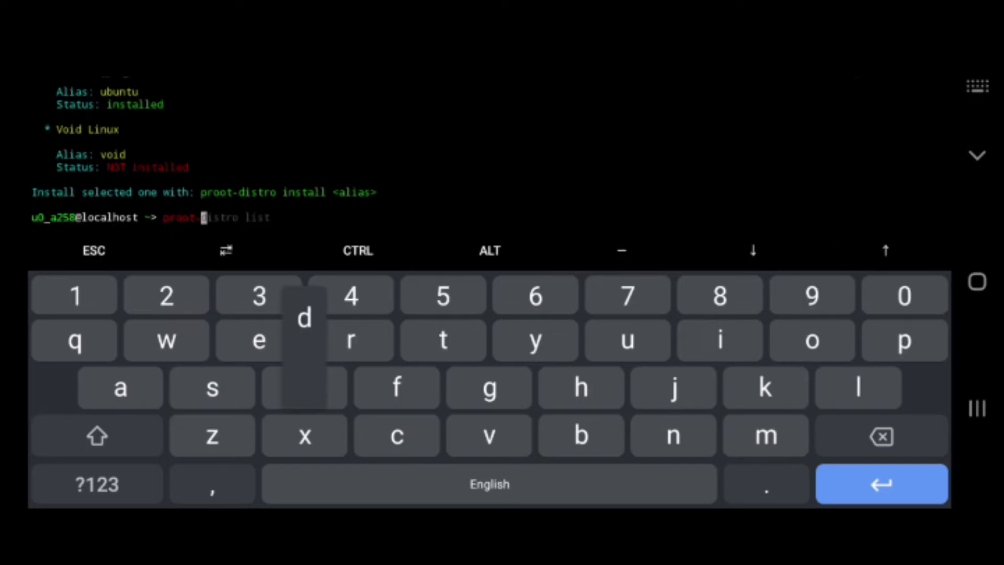
{"action": "type", "text": "distro ins"}
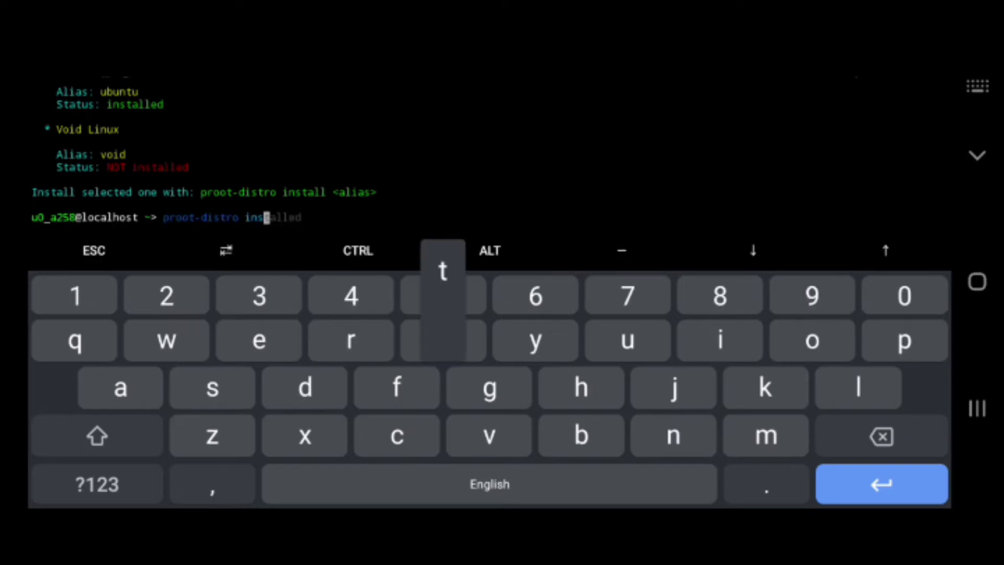
{"action": "type", "text": "tall"}
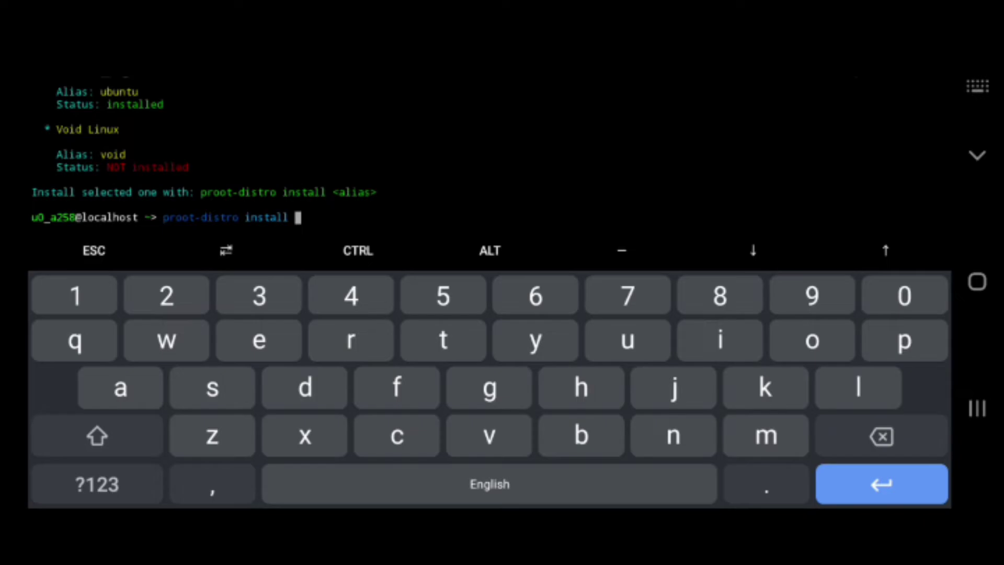
{"action": "scroll", "coordinate": [502, 149], "scroll_direction": "up", "scroll_amount": 4}
{"action": "scroll", "coordinate": [502, 149], "scroll_direction": "up", "scroll_amount": 3}
{"action": "scroll", "coordinate": [502, 149], "scroll_direction": "down", "scroll_amount": 3}
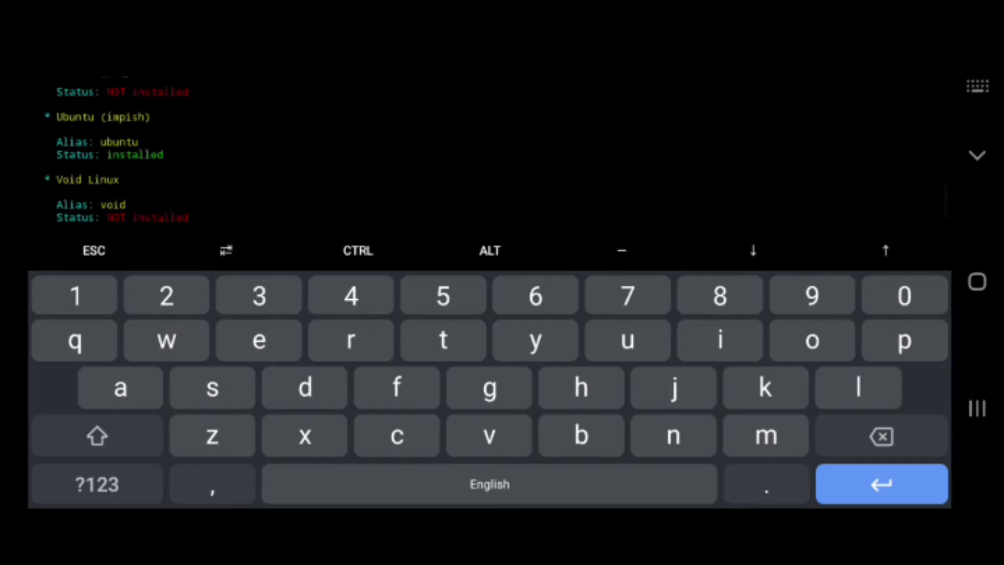
{"action": "scroll", "coordinate": [502, 149], "scroll_direction": "up", "scroll_amount": 5}
{"action": "scroll", "coordinate": [502, 149], "scroll_direction": "up", "scroll_amount": 2}
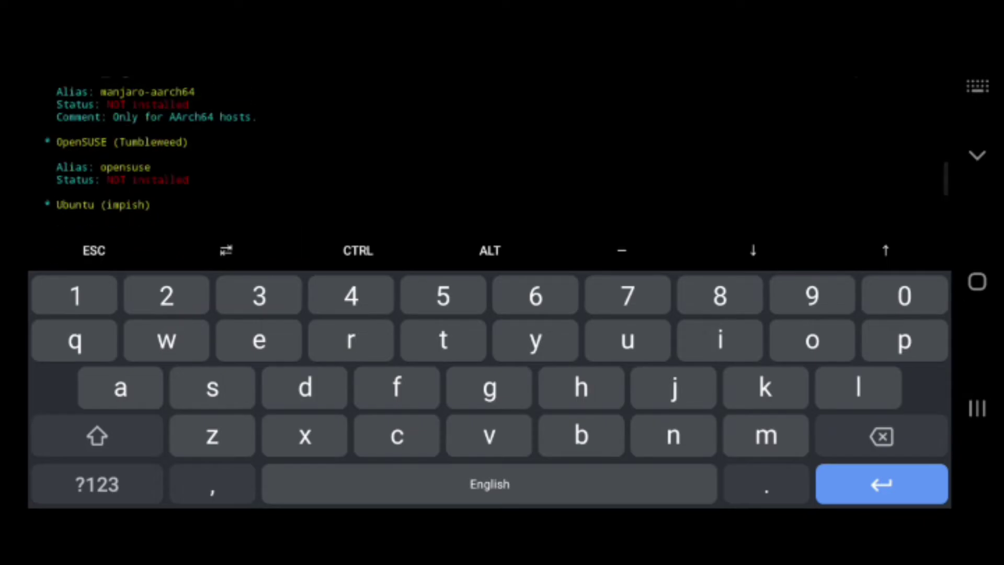
{"action": "scroll", "coordinate": [503, 149], "scroll_direction": "up", "scroll_amount": 2}
{"action": "scroll", "coordinate": [502, 149], "scroll_direction": "up", "scroll_amount": 1}
{"action": "scroll", "coordinate": [502, 150], "scroll_direction": "up", "scroll_amount": 3}
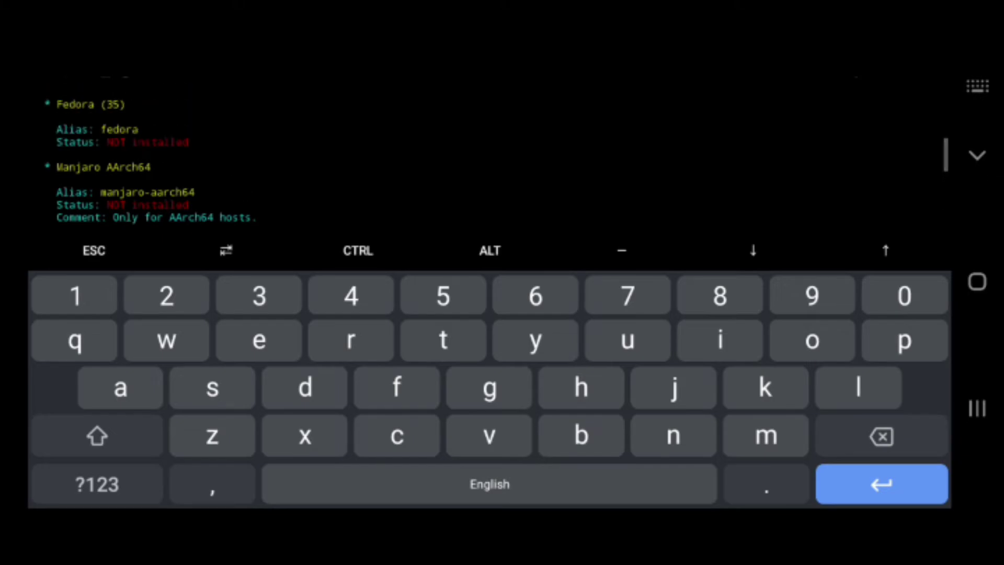
{"action": "scroll", "coordinate": [503, 149], "scroll_direction": "up", "scroll_amount": 3}
{"action": "scroll", "coordinate": [502, 149], "scroll_direction": "up", "scroll_amount": 5}
{"action": "scroll", "coordinate": [502, 149], "scroll_direction": "up", "scroll_amount": 2}
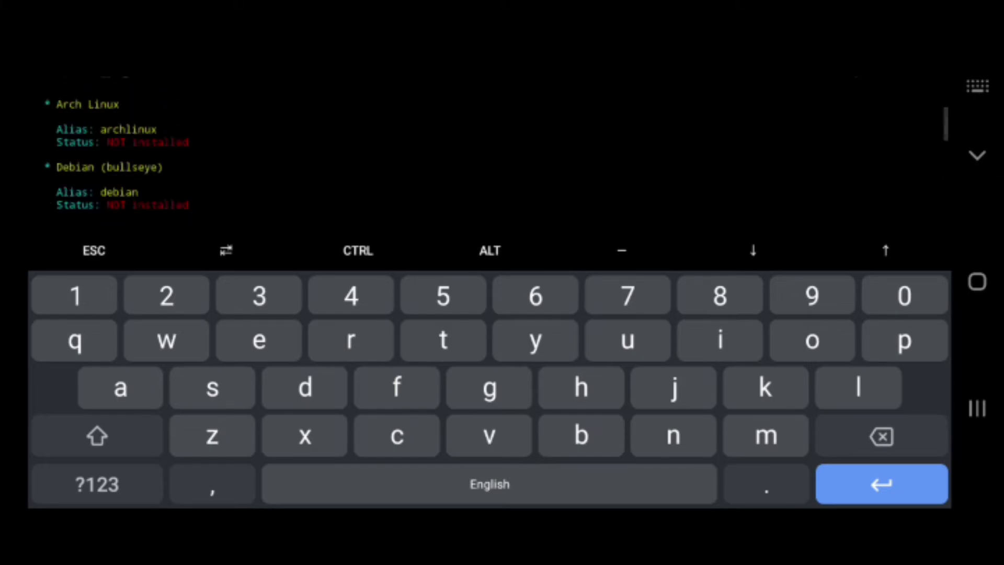
{"action": "scroll", "coordinate": [502, 149], "scroll_direction": "up", "scroll_amount": 3}
{"action": "scroll", "coordinate": [503, 150], "scroll_direction": "up", "scroll_amount": 3}
{"action": "scroll", "coordinate": [502, 149], "scroll_direction": "down", "scroll_amount": 5}
{"action": "scroll", "coordinate": [502, 149], "scroll_direction": "down", "scroll_amount": 10}
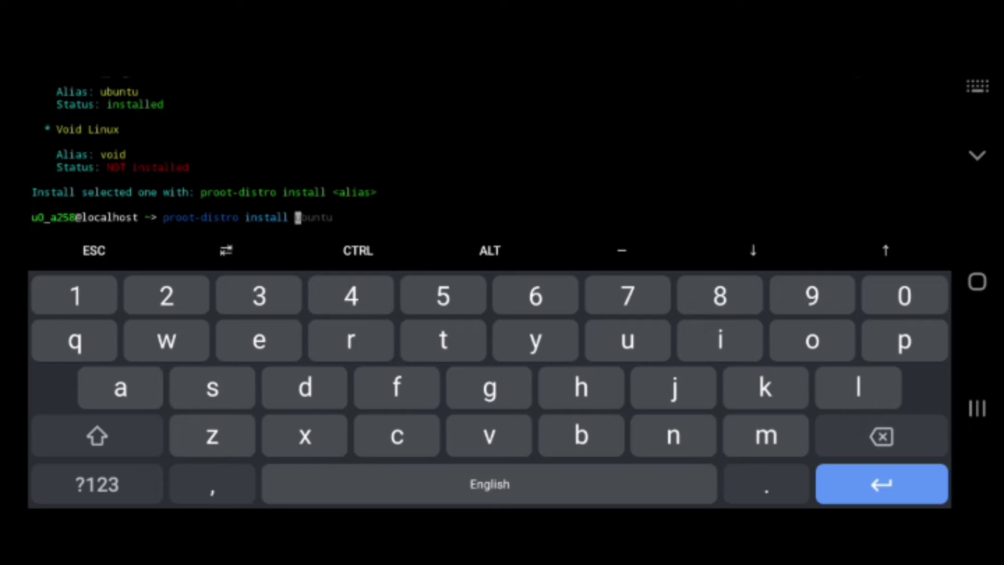
{"action": "type", "text": "ubunt"}
{"action": "type", "text": "u"}
Step: Run proot-distro install ubuntu, which reports Ubuntu is already installed
{"action": "key", "text": "Return"}
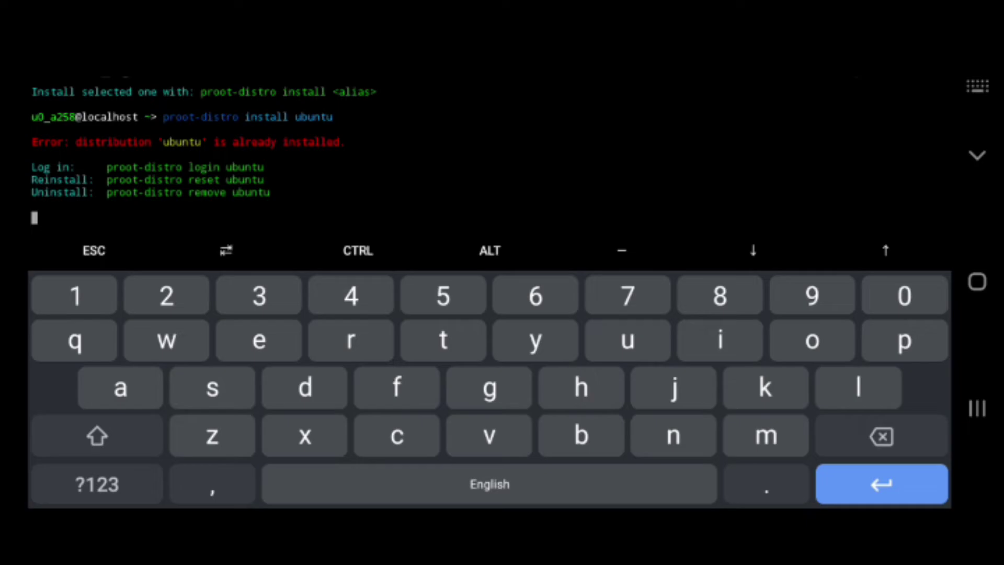
Step: Select and copy 'proot-distro login ubuntu' from the hint lines
{"action": "left_click_drag", "start_coordinate": [4, 196], "coordinate": [275, 196]}
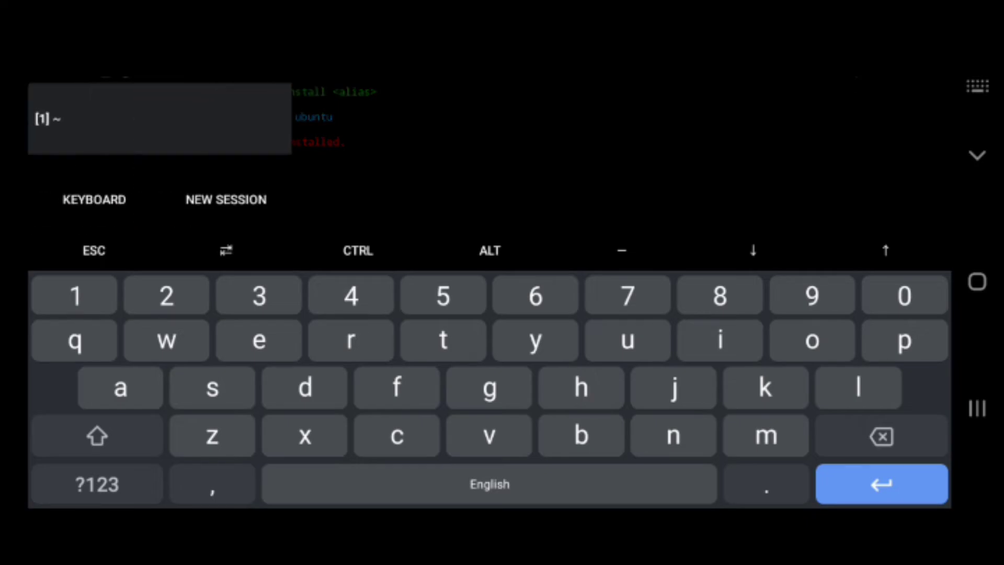
{"action": "left_click", "coordinate": [94, 198]}
{"action": "left_click", "coordinate": [502, 314]}
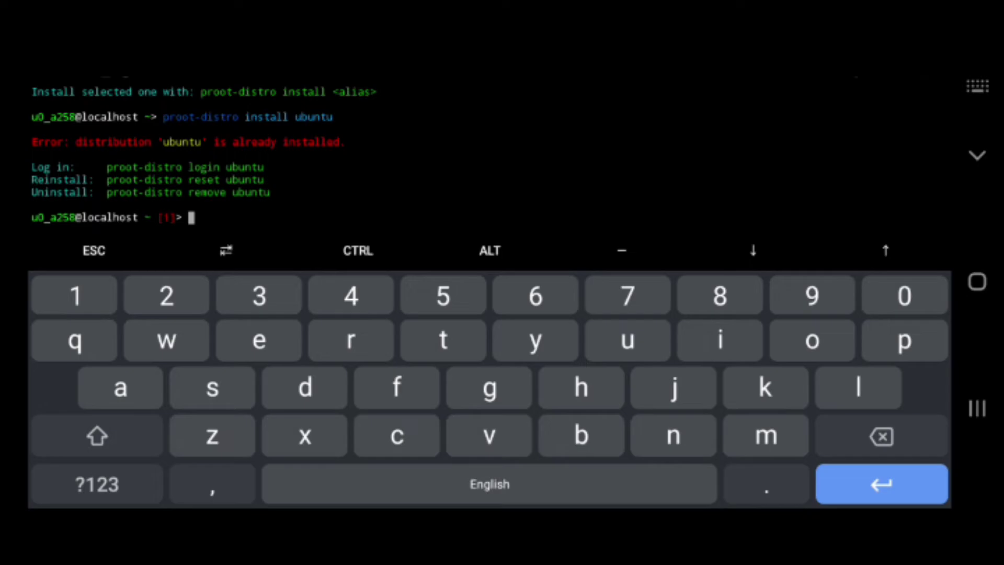
{"action": "left_click", "coordinate": [157, 179]}
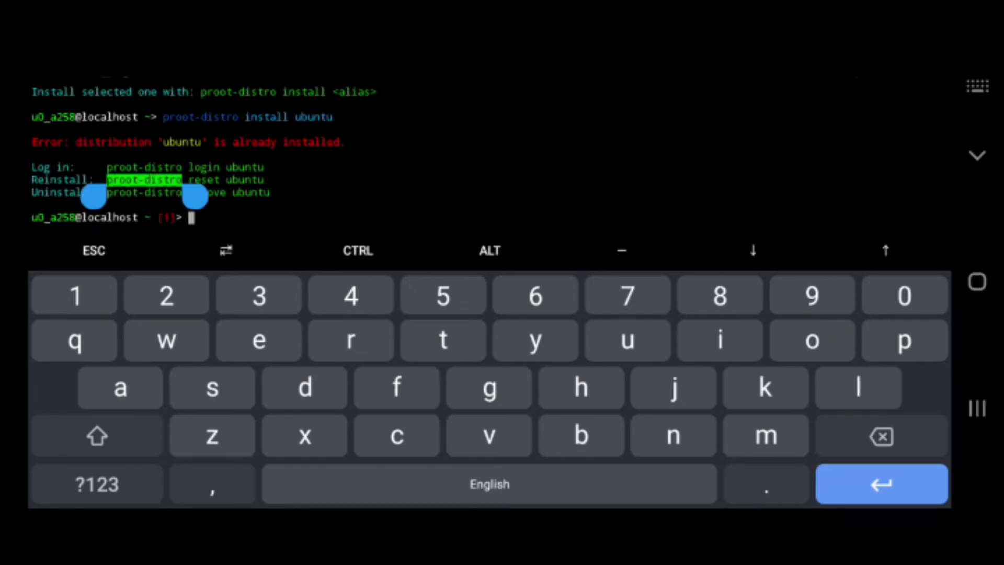
{"action": "left_click_drag", "start_coordinate": [197, 196], "coordinate": [269, 197]}
{"action": "mouse_move", "coordinate": [94, 197]}
{"action": "left_mouse_down"}
{"action": "mouse_move", "coordinate": [98, 145]}
{"action": "mouse_move", "coordinate": [93, 183]}
{"action": "left_mouse_up"}
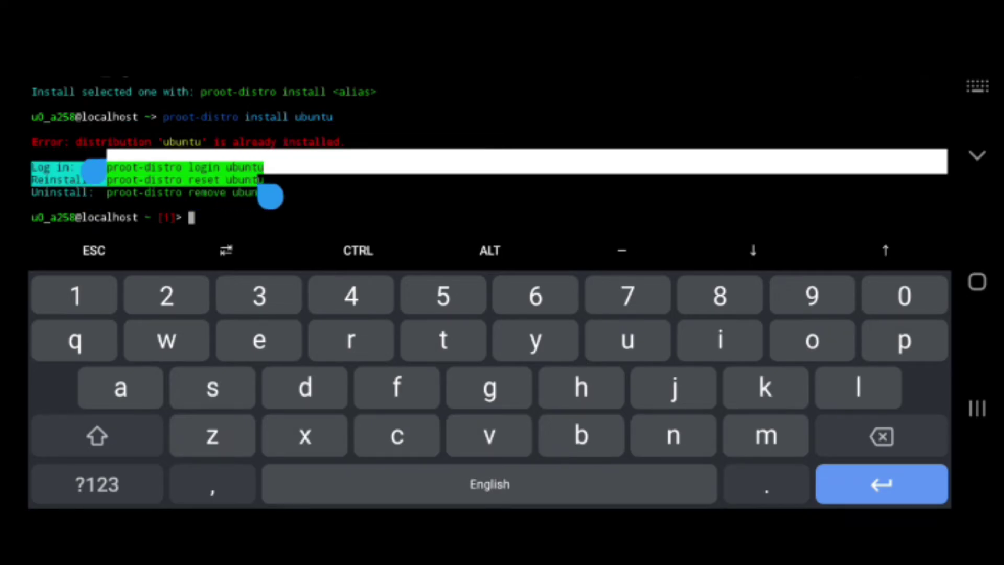
{"action": "left_click_drag", "start_coordinate": [269, 196], "coordinate": [276, 184]}
{"action": "left_click", "coordinate": [124, 137]}
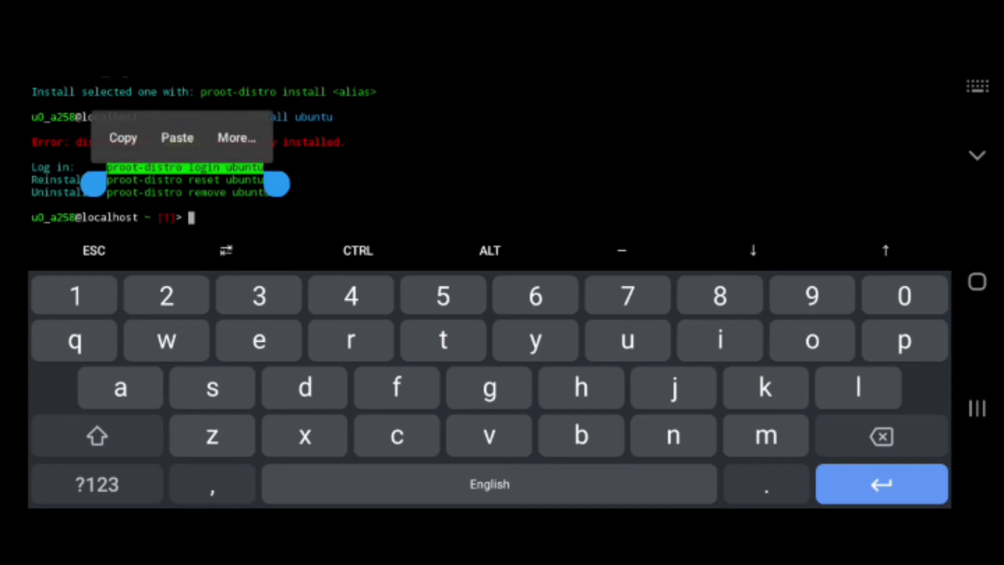
Step: Paste the login command at the prompt and run it
{"action": "left_click", "coordinate": [338, 197]}
{"action": "left_click", "coordinate": [315, 150]}
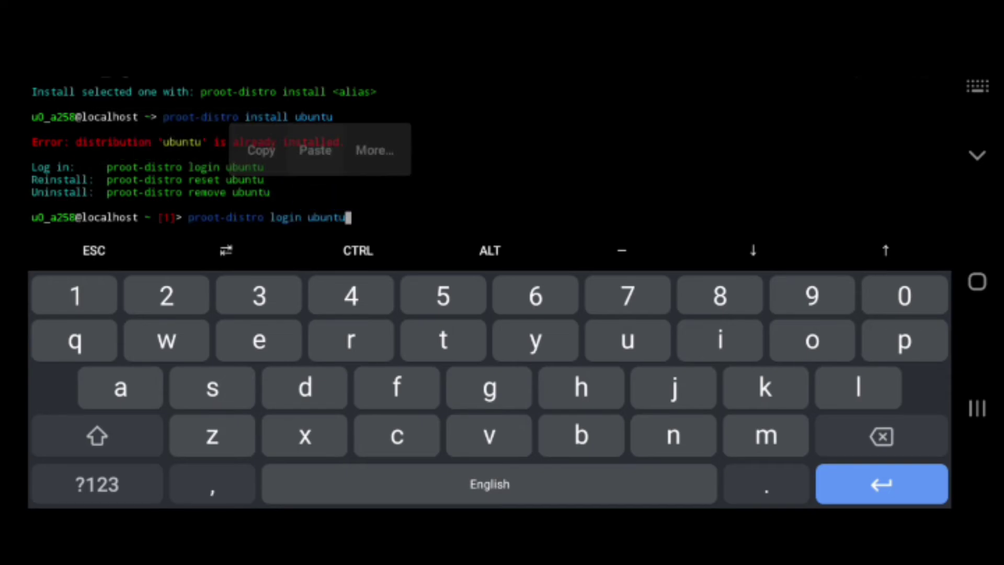
{"action": "left_click_drag", "start_coordinate": [4, 314], "coordinate": [110, 314]}
{"action": "key", "text": "Return"}
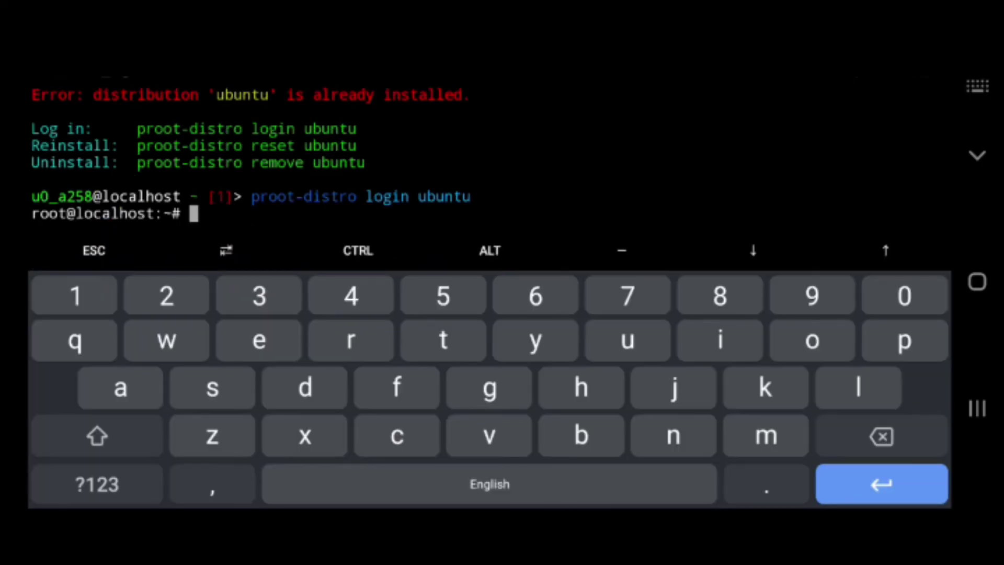
{"action": "type", "text": "whoam"}
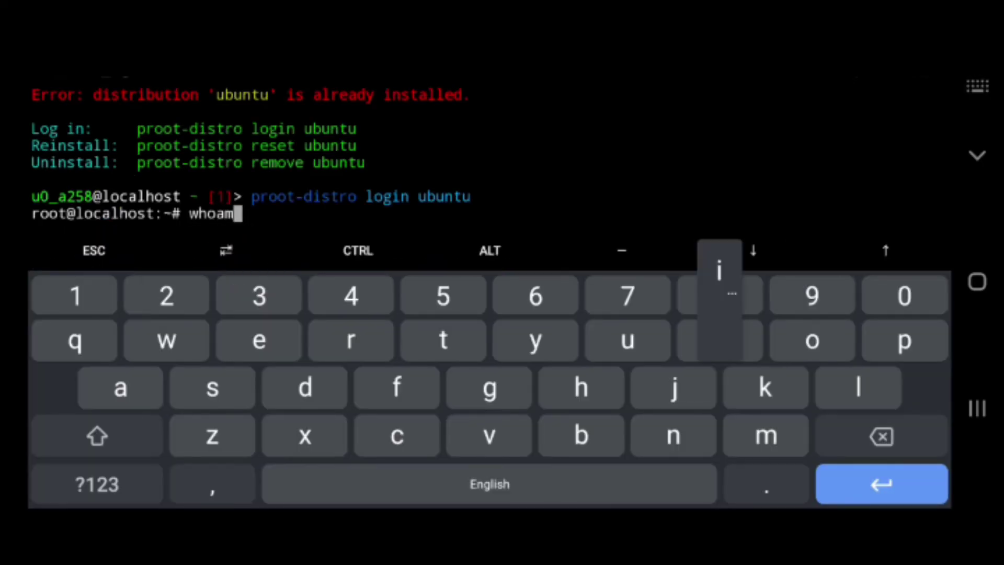
{"action": "type", "text": "i"}
Step: Run whoami, ls and clear, then neofetch to show the Ubuntu 21.10 summary
{"action": "key", "text": "Return"}
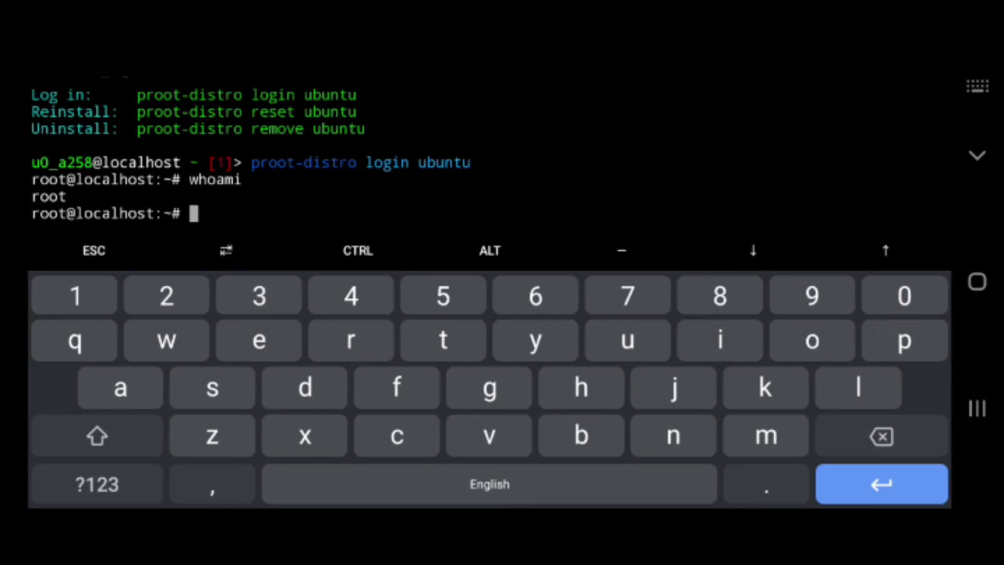
{"action": "type", "text": "ls"}
{"action": "key", "text": "Return"}
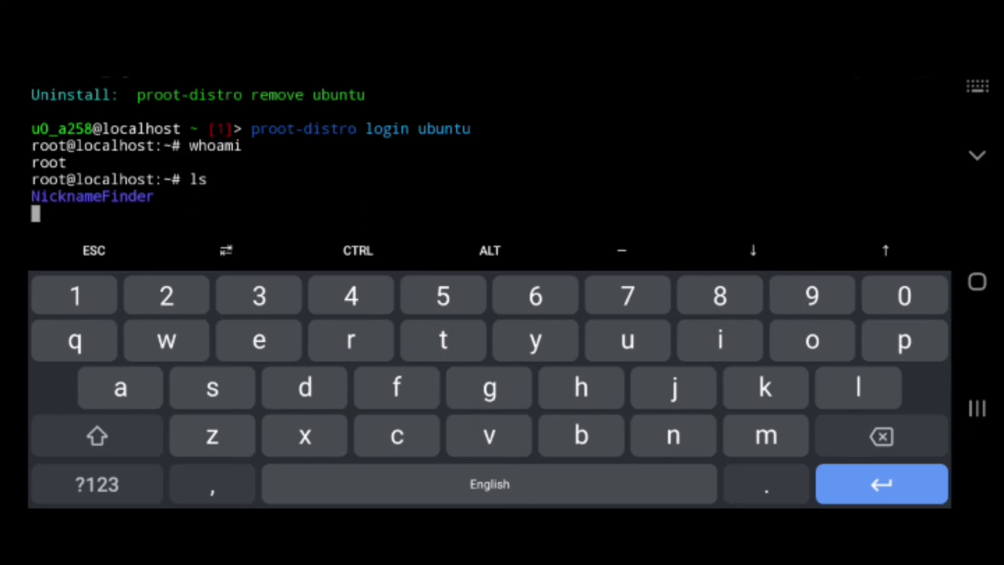
{"action": "type", "text": "clear"}
{"action": "key", "text": "Return"}
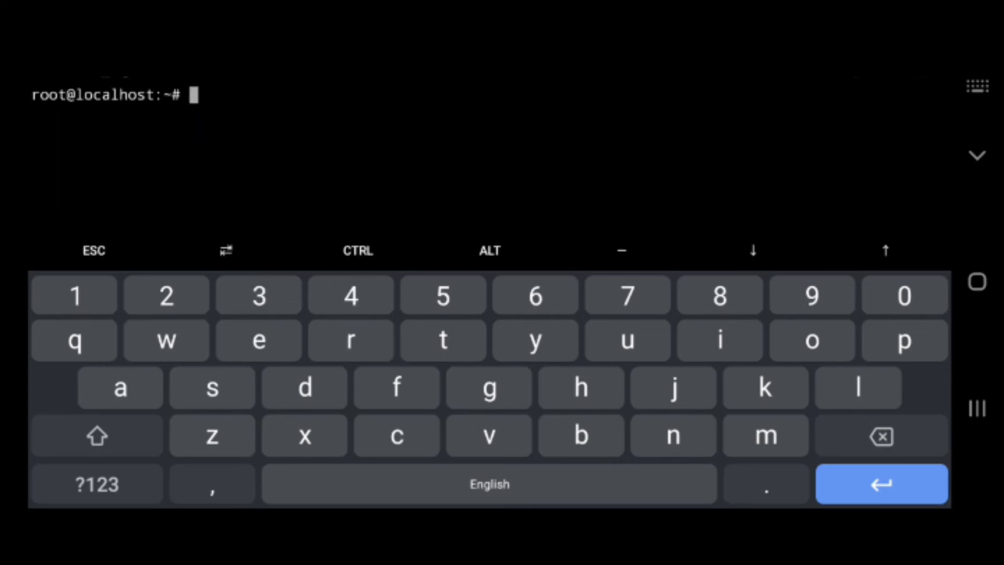
{"action": "type", "text": "neofetc"}
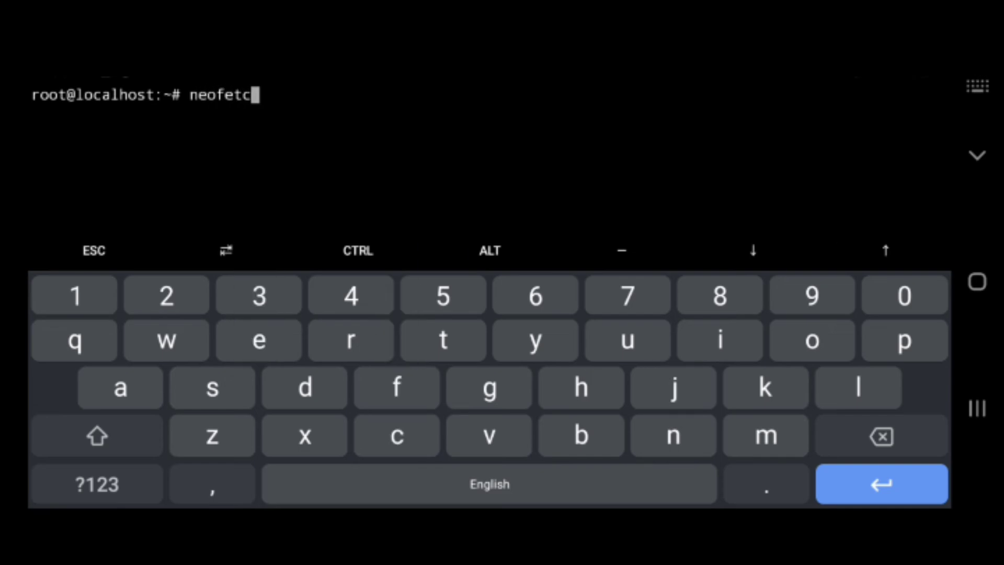
{"action": "type", "text": "h"}
{"action": "key", "text": "Return"}
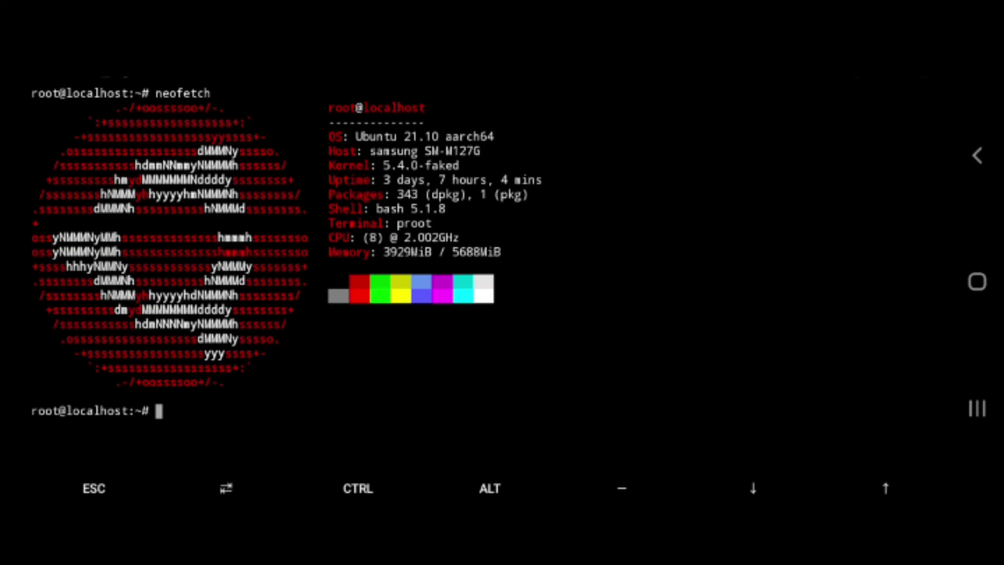
{"action": "scroll", "coordinate": [314, 259], "scroll_direction": "up", "scroll_amount": 2}
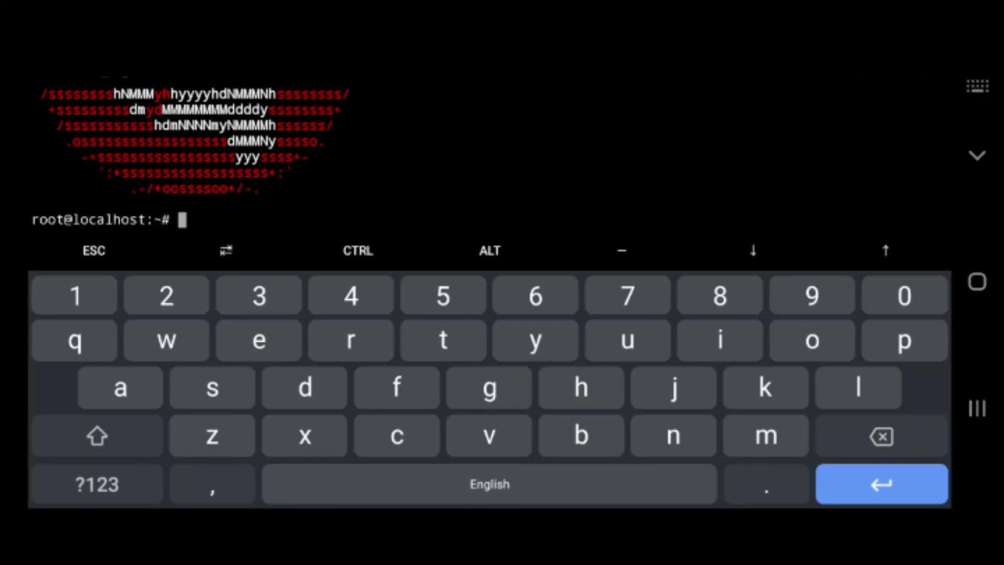
{"action": "type", "text": "lear"}
{"action": "type", "text": "c"}
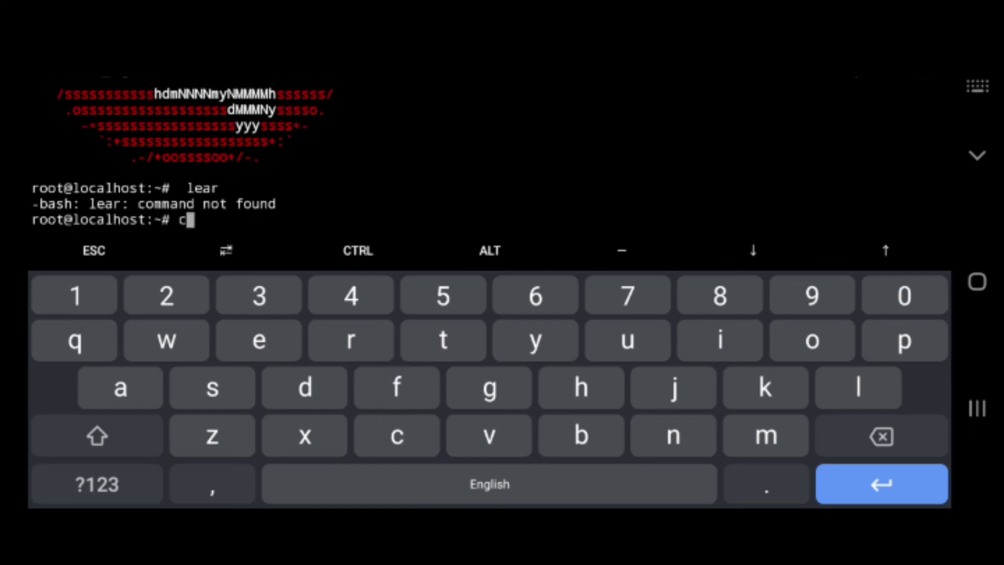
{"action": "type", "text": "lear"}
Step: Clear the screen, log out of Ubuntu with Ctrl+D, and clear the Termux screen
{"action": "key", "text": "Return"}
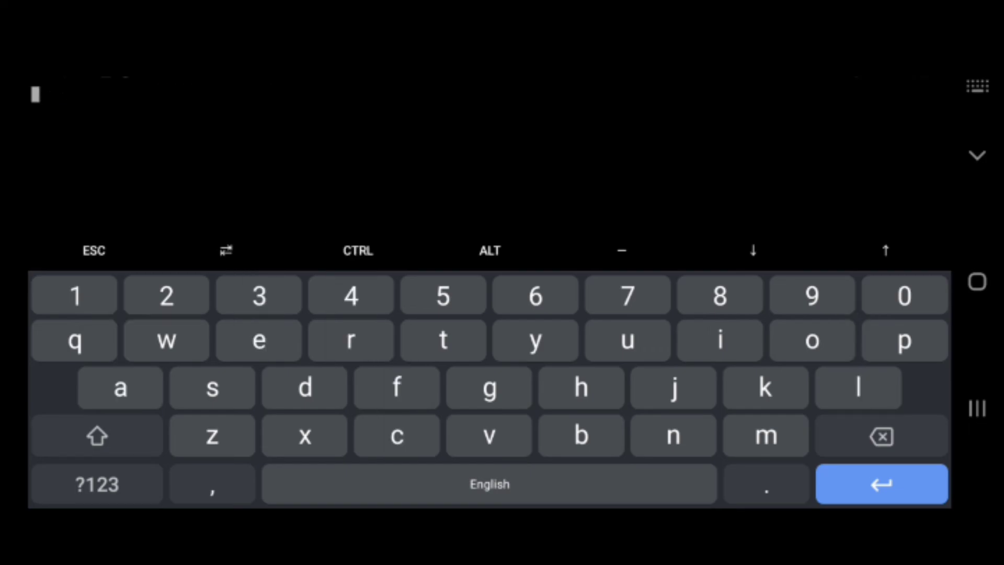
{"action": "key", "text": "ctrl+d"}
{"action": "type", "text": "cle"}
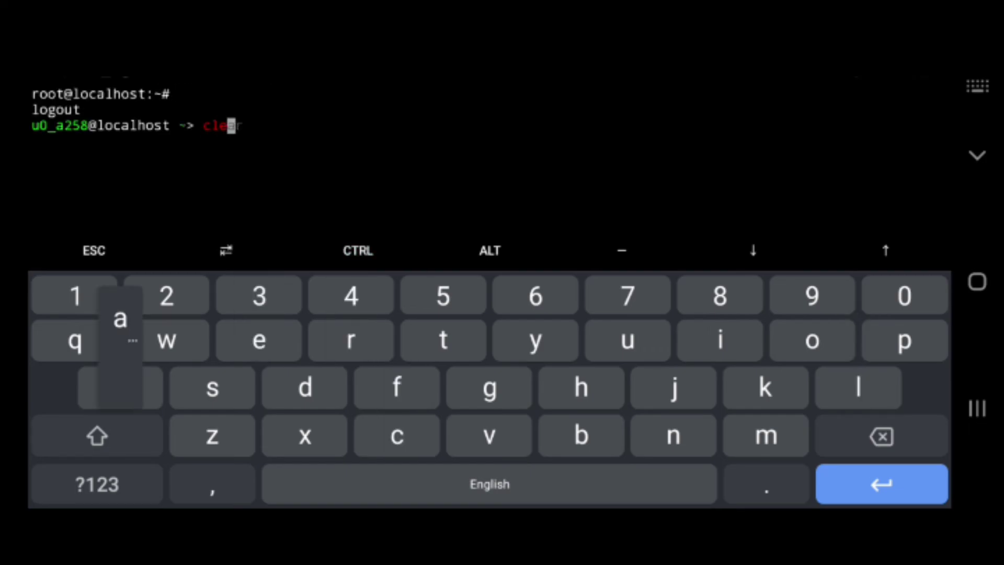
{"action": "type", "text": "ar"}
{"action": "key", "text": "Return"}
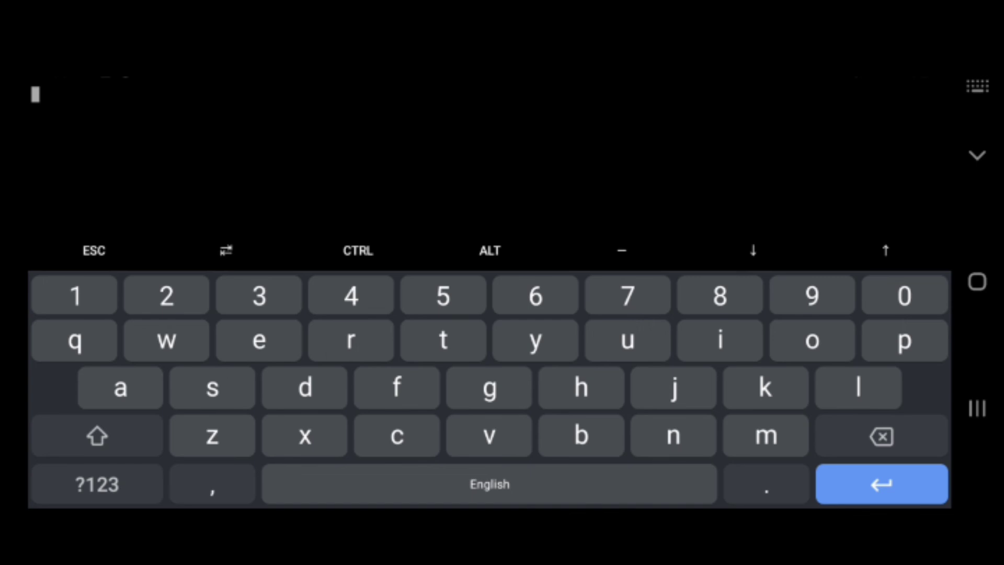
{"action": "left_click_drag", "start_coordinate": [4, 157], "coordinate": [97, 157]}
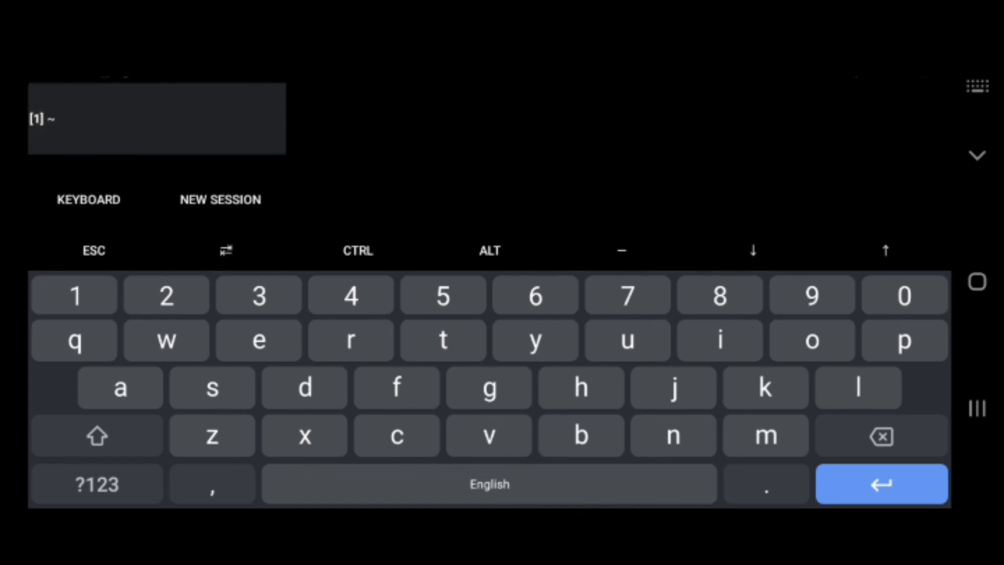
{"action": "left_click_drag", "start_coordinate": [282, 156], "coordinate": [31, 157]}
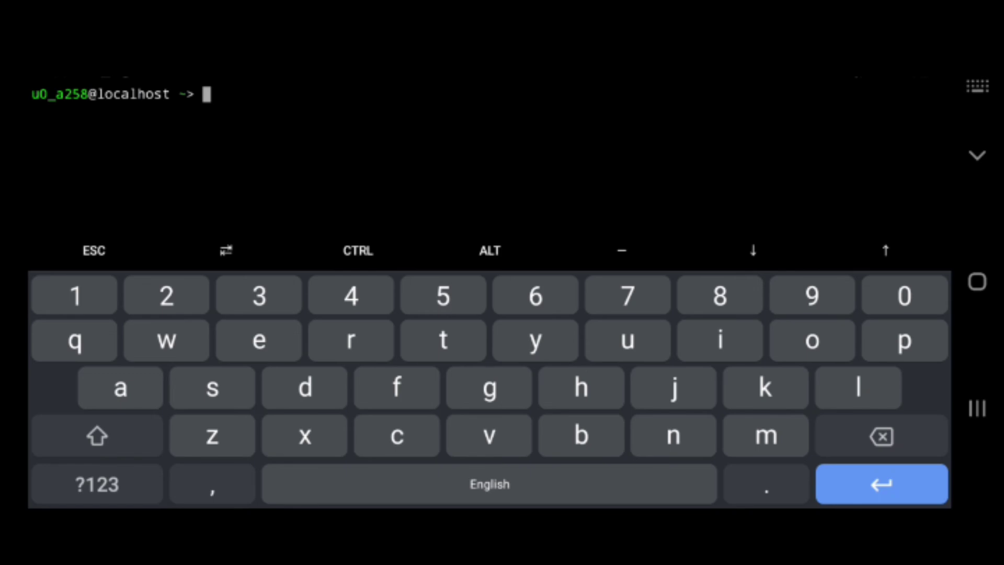